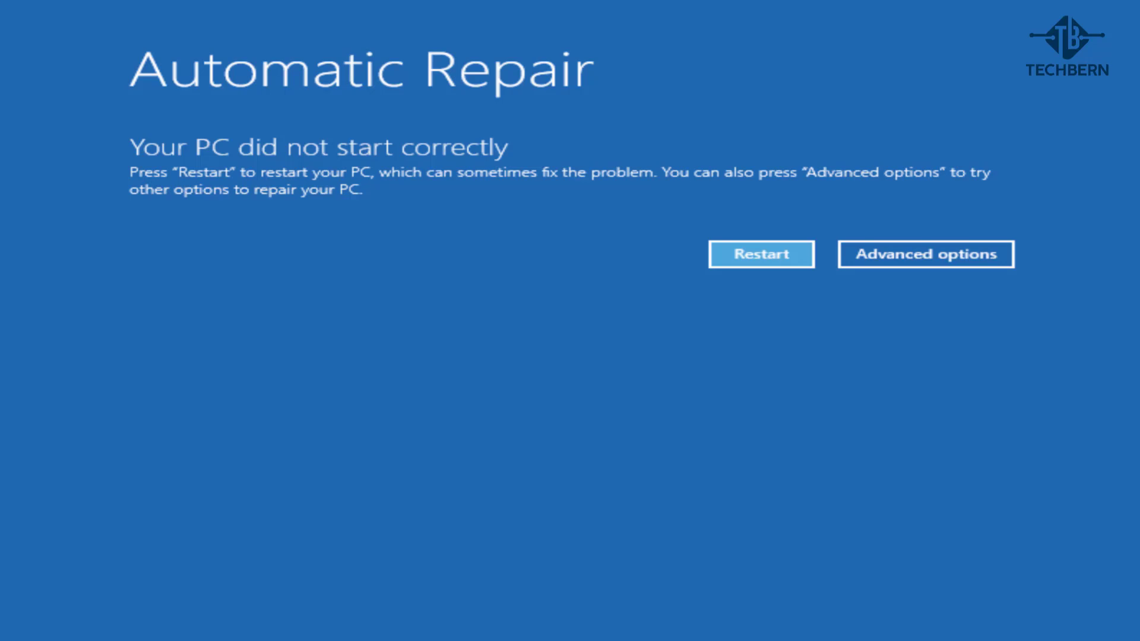
# From Automatic Repair, go through Advanced options, Troubleshoot and Advanced options to reach Startup Settings.
pyautogui.click(986, 262)
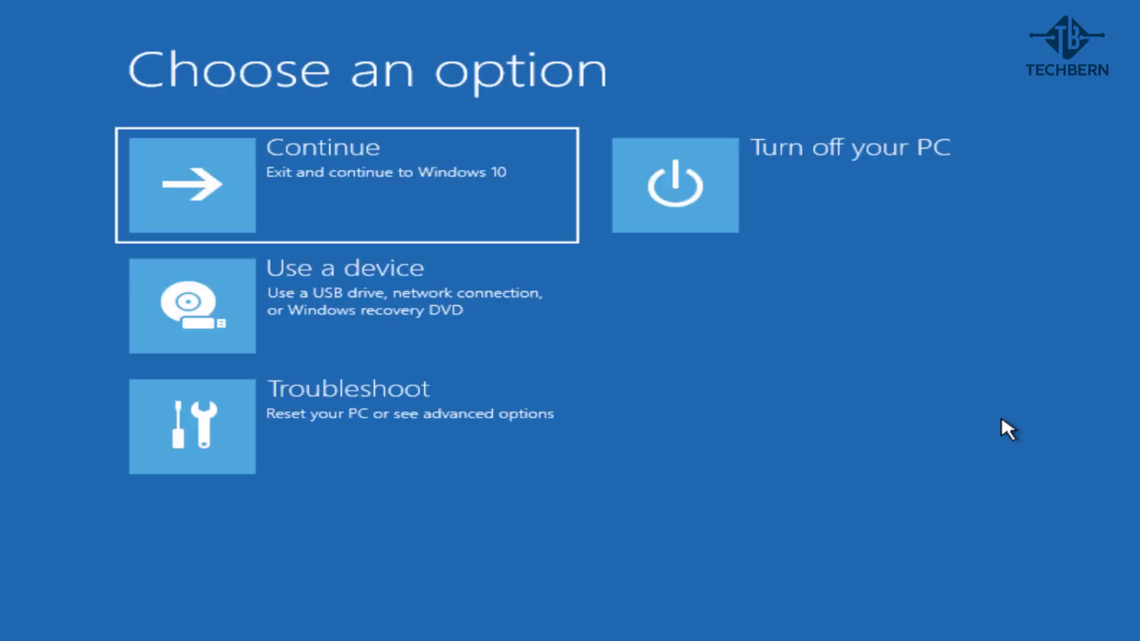
pyautogui.click(524, 437)
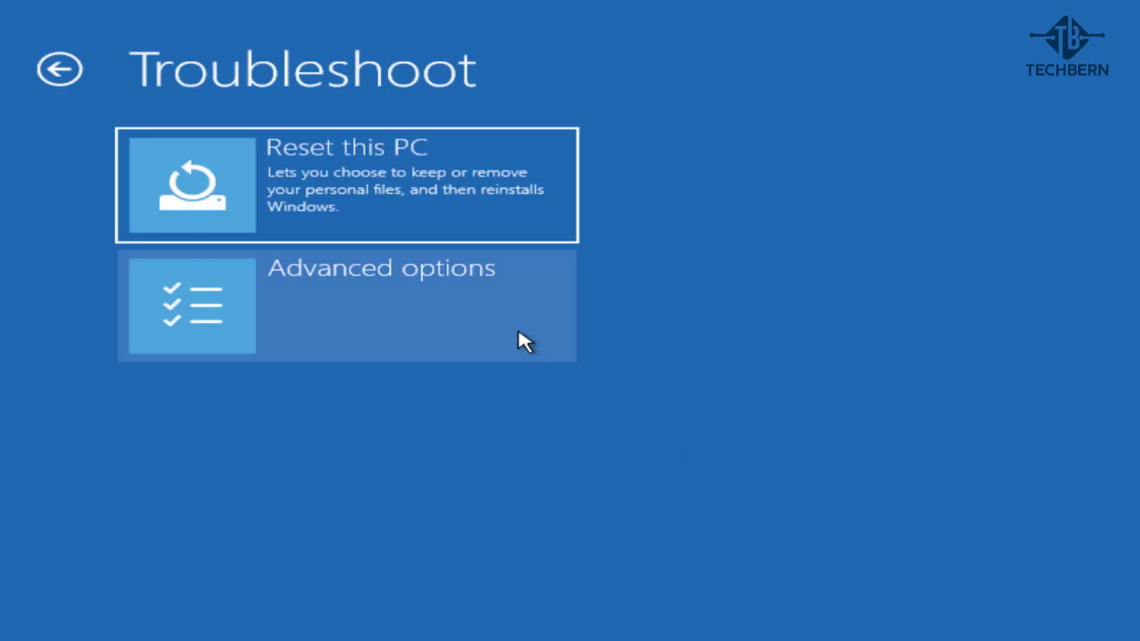
pyautogui.click(518, 332)
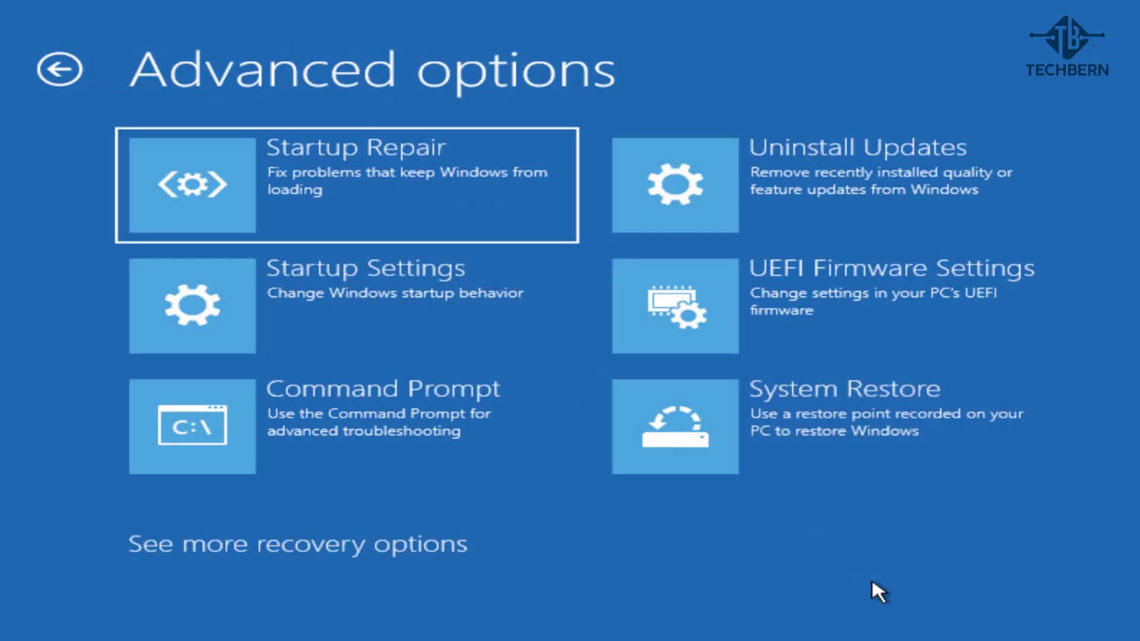
pyautogui.click(426, 318)
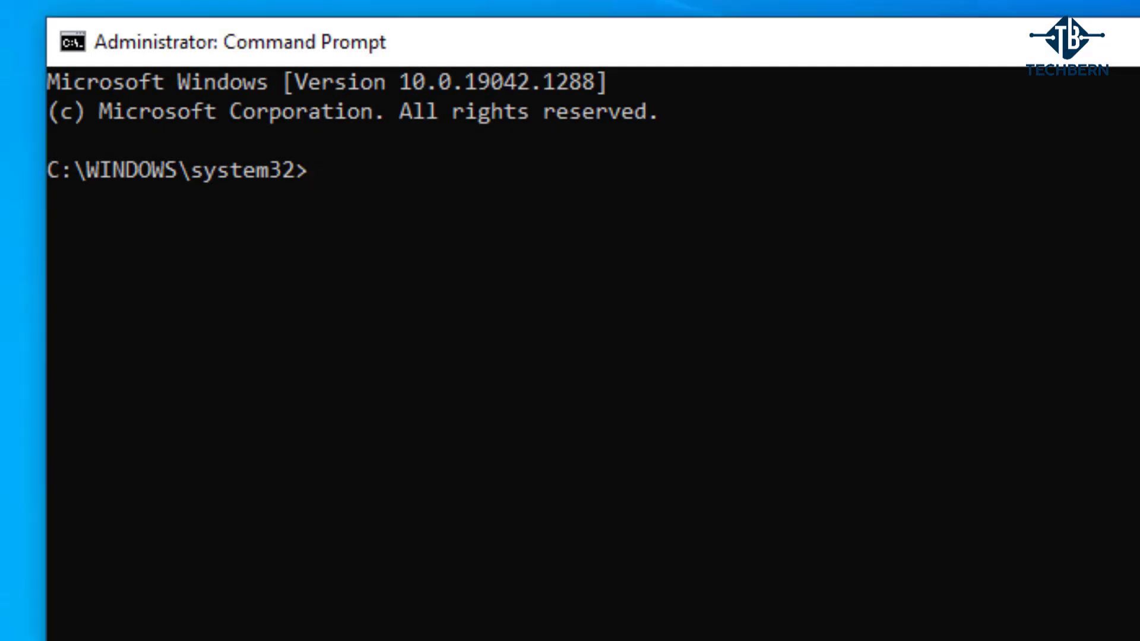
# Run 'bcdedit /set testsigning on', then rerun it with testsigning set to 'off'.
pyautogui.write('bcdedit /set')
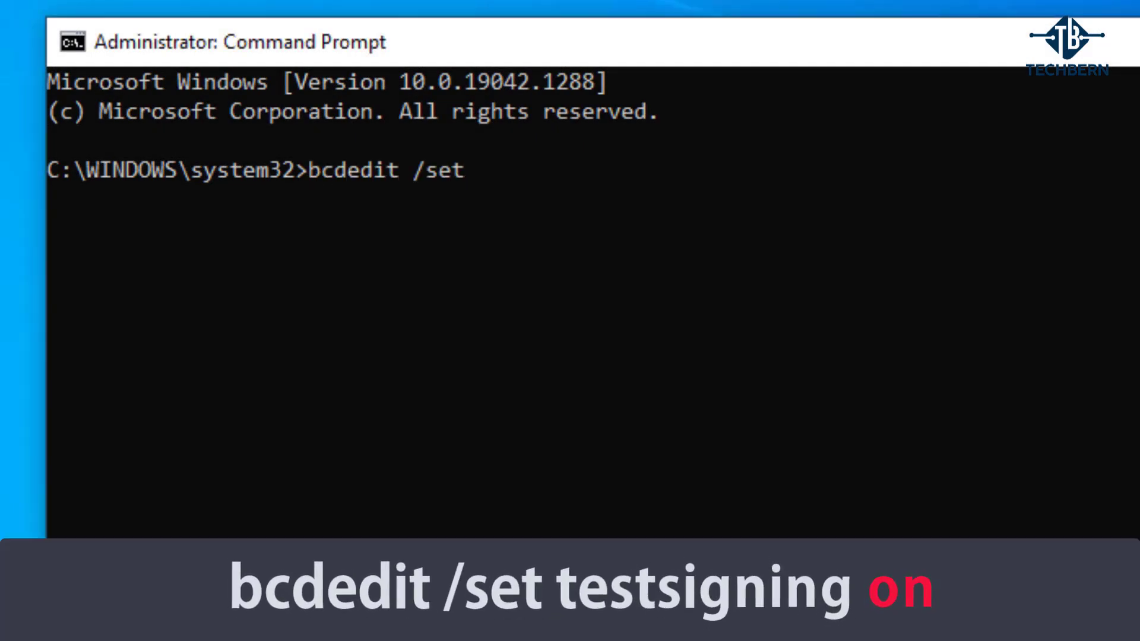
pyautogui.write(' testsigning on')
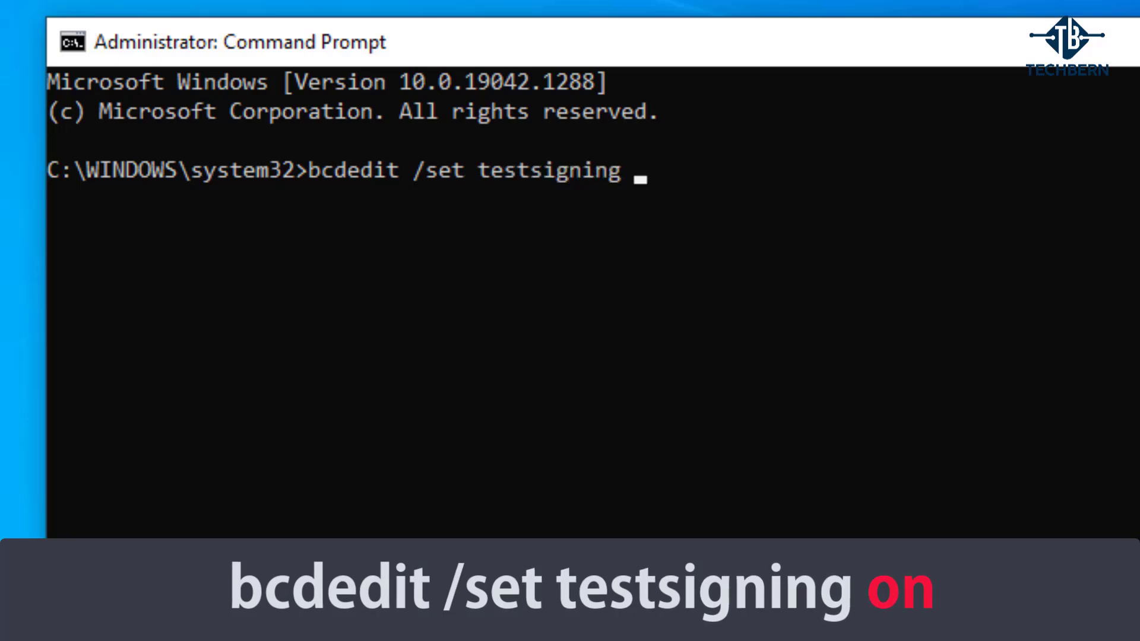
pyautogui.press('Return')
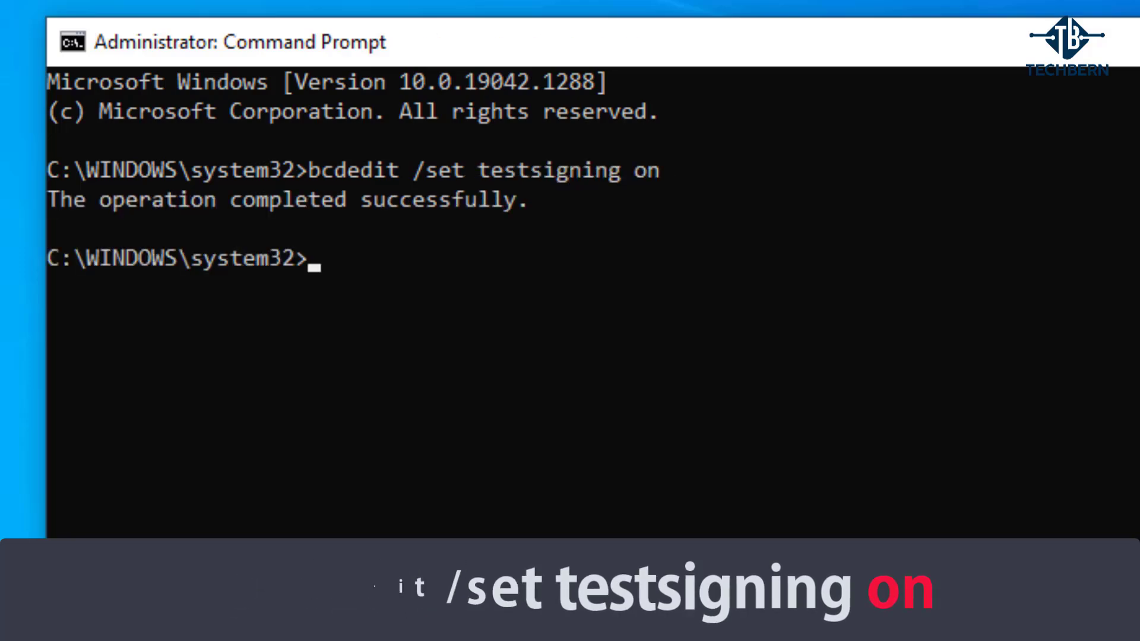
pyautogui.press('Up')
pyautogui.press('BackSpace')
pyautogui.press('BackSpace')
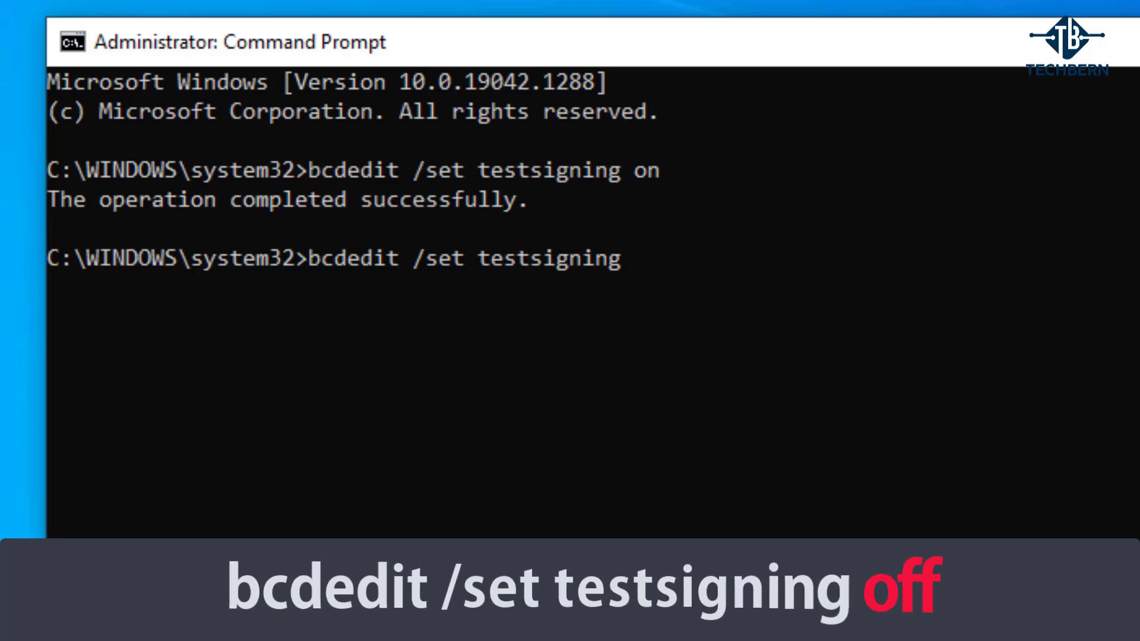
pyautogui.write('off')
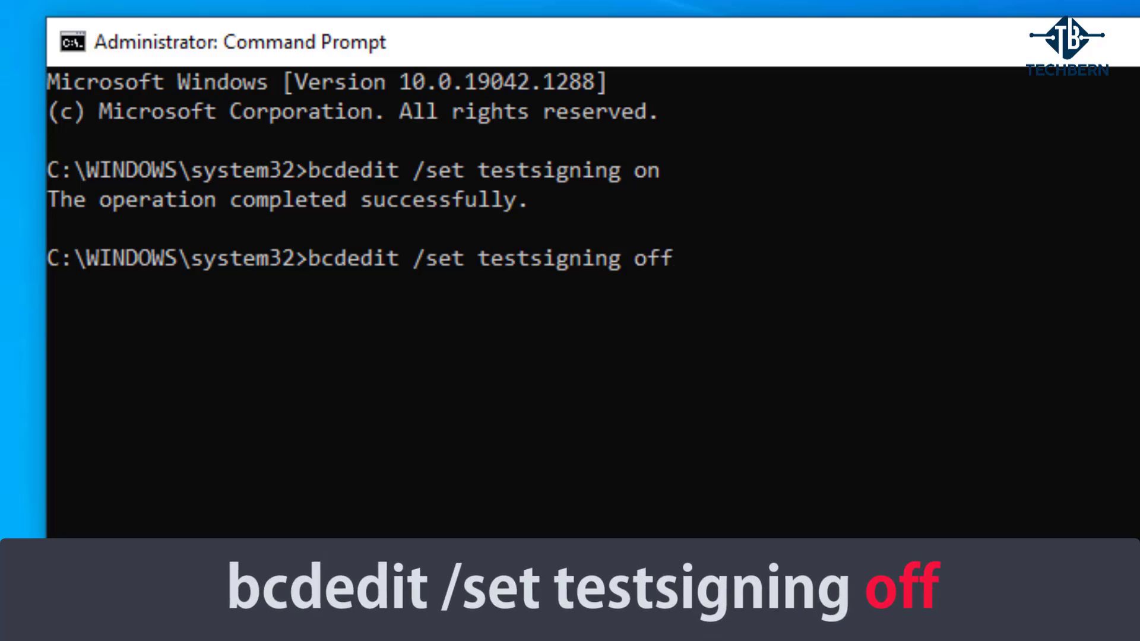
pyautogui.press('Return')
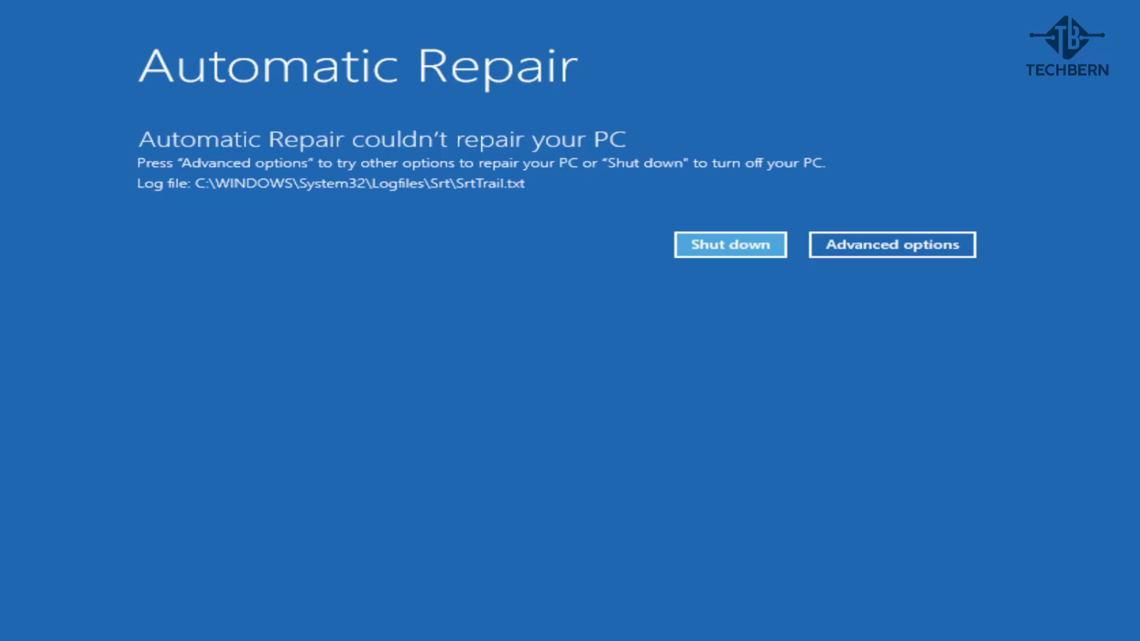
# Go through Advanced options and Troubleshoot to the Command Prompt sign-in and type the account password.
pyautogui.click(975, 246)
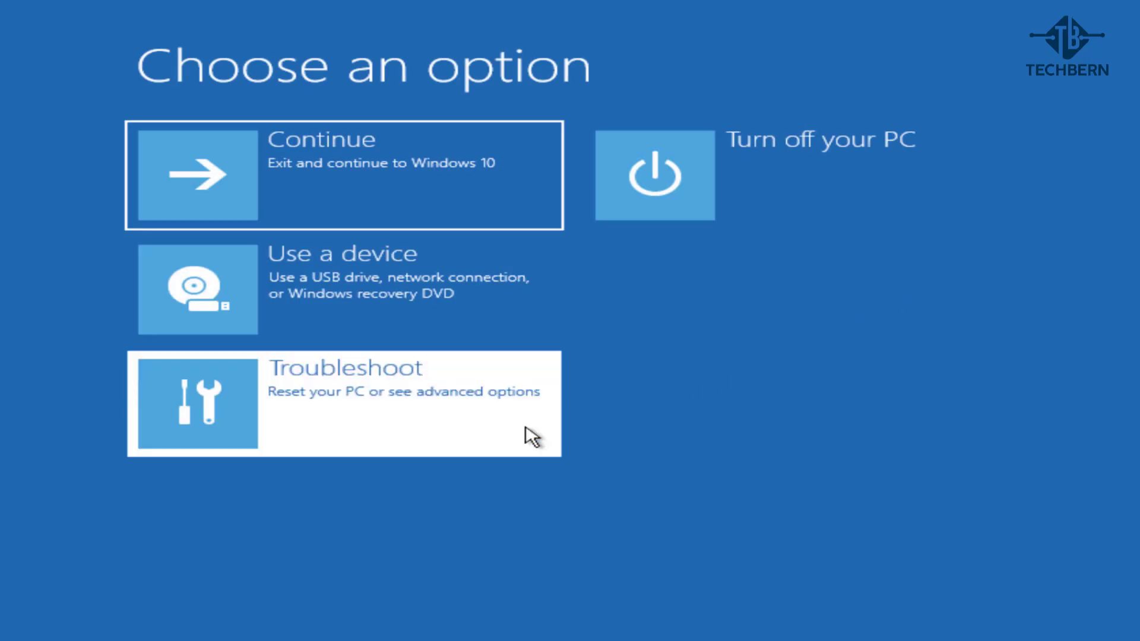
pyautogui.click(527, 429)
pyautogui.click(536, 300)
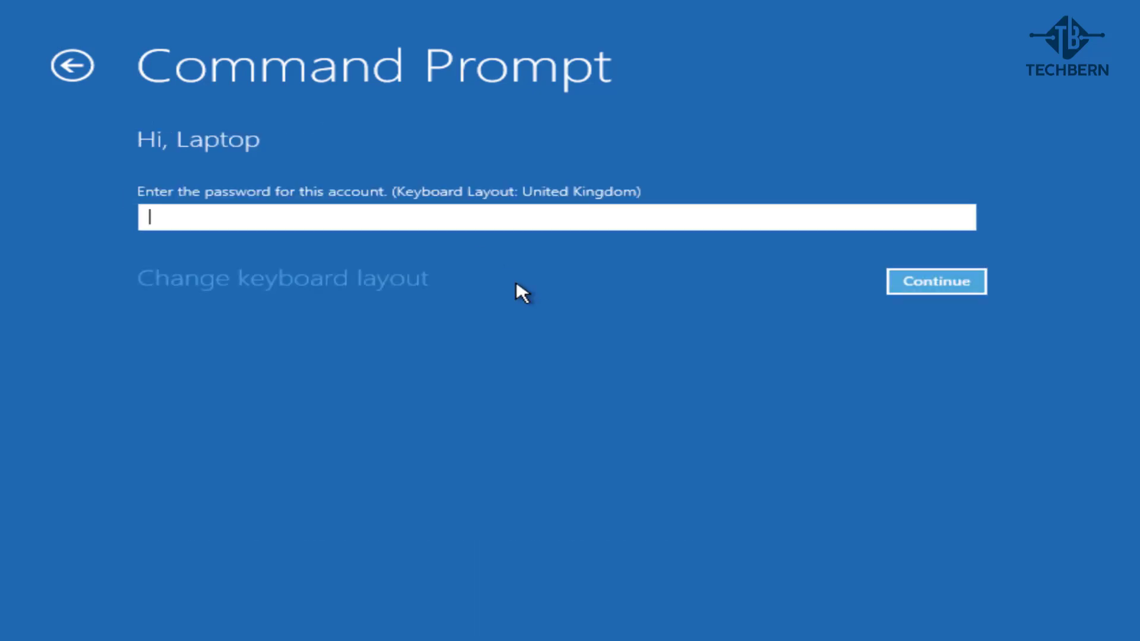
pyautogui.write('••••••••••')
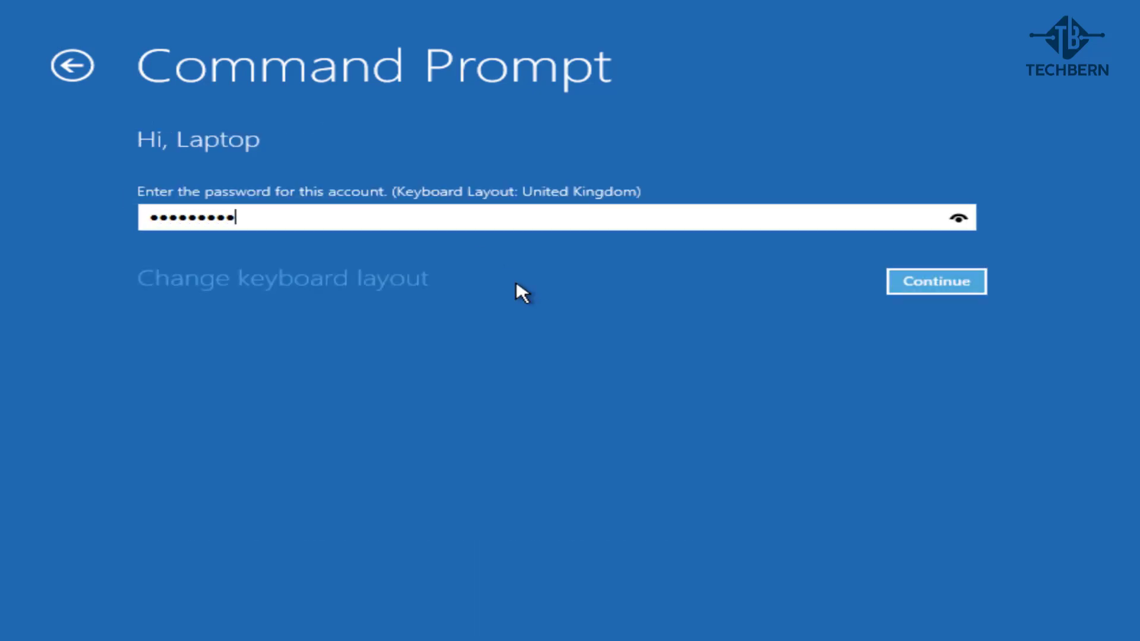
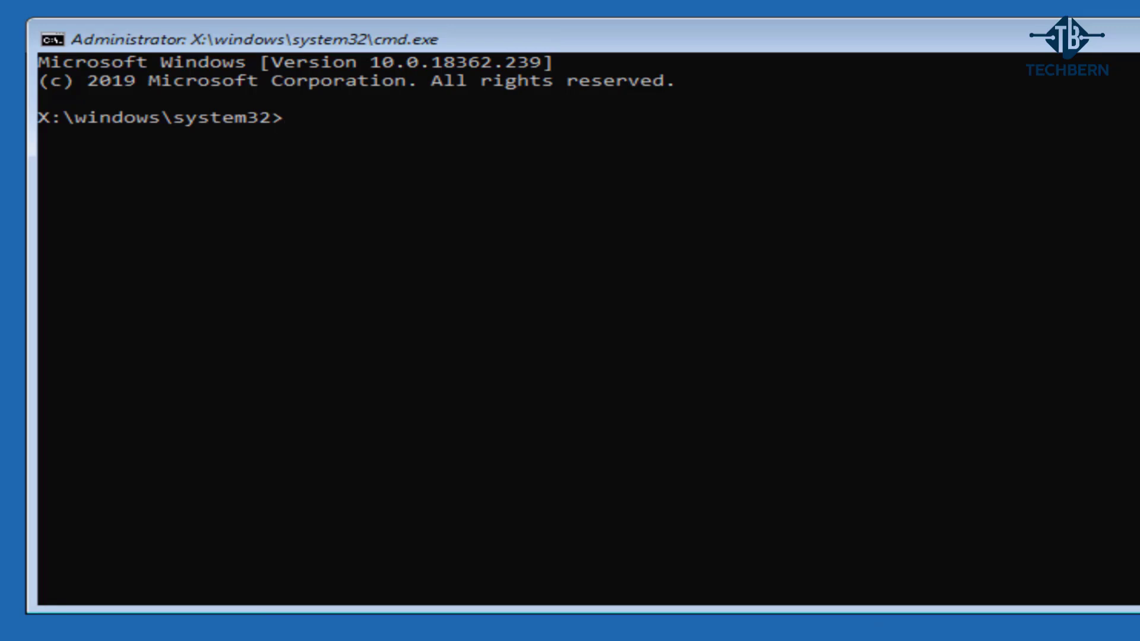
# Switch to the C: drive, then enter cd c:\windows\system32\logfiles\srt at the prompt.
pyautogui.write('c:')
pyautogui.press('Return')
pyautogui.write('cd c:\\windows')
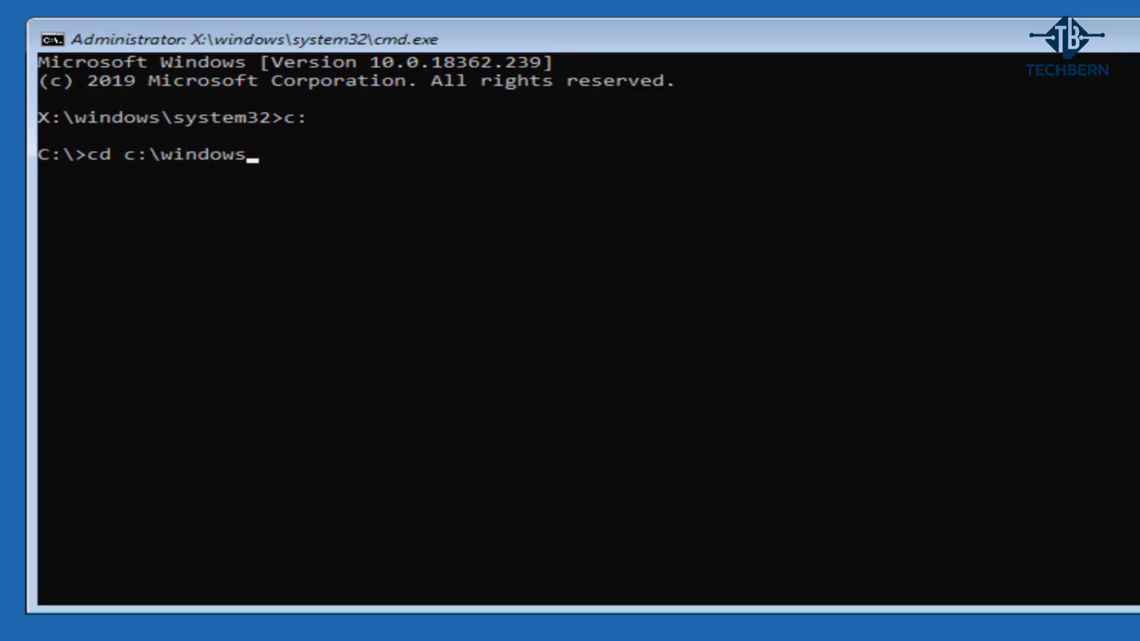
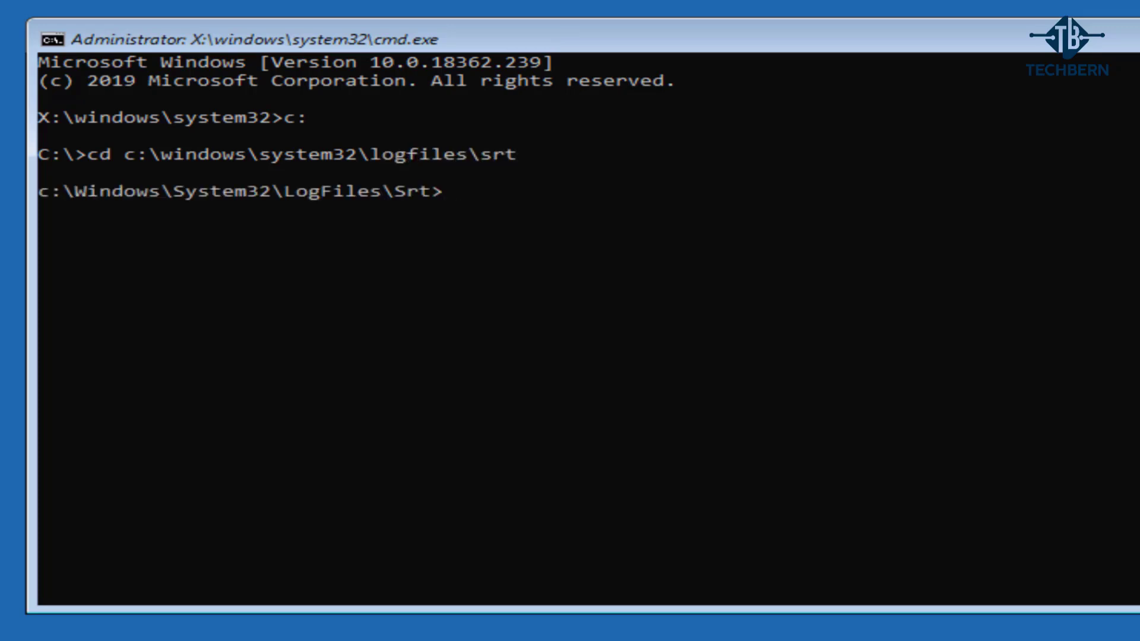
# List the Srt folder with dir, then open SrtTrail.txt in Notepad.
pyautogui.write('dir')
pyautogui.press('Return')
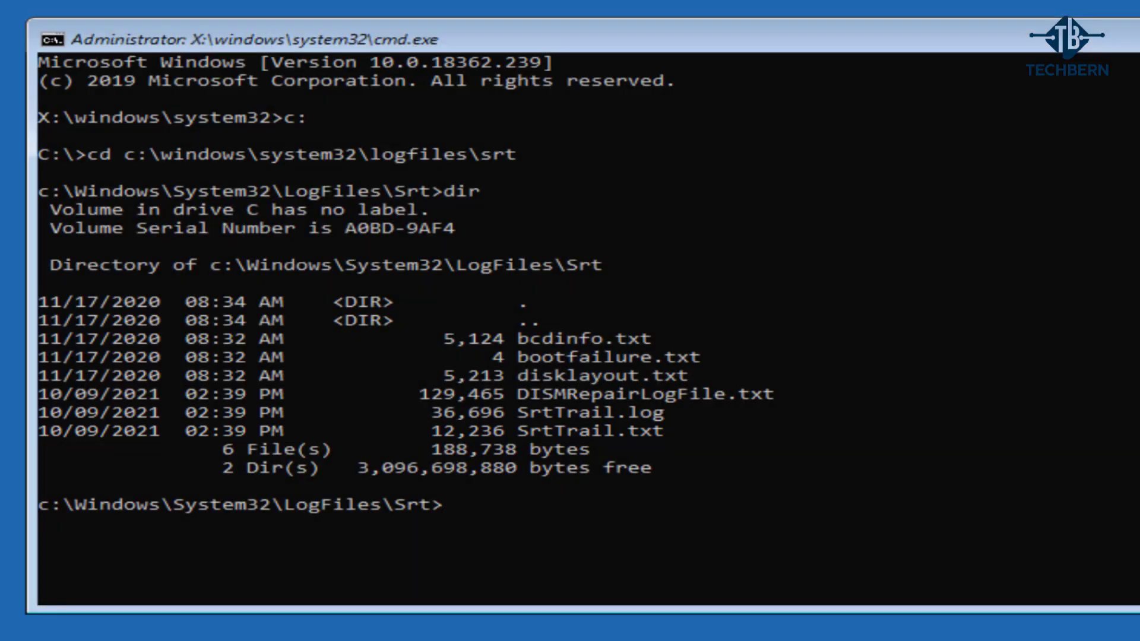
pyautogui.write('srttrail.')
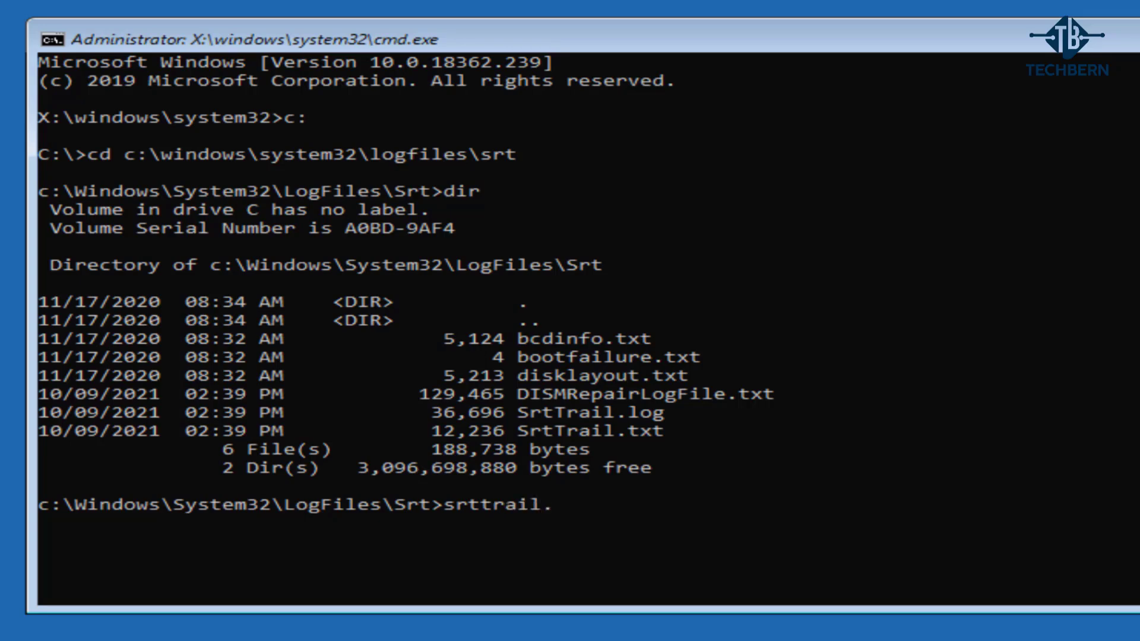
pyautogui.write('txt')
pyautogui.press('Return')
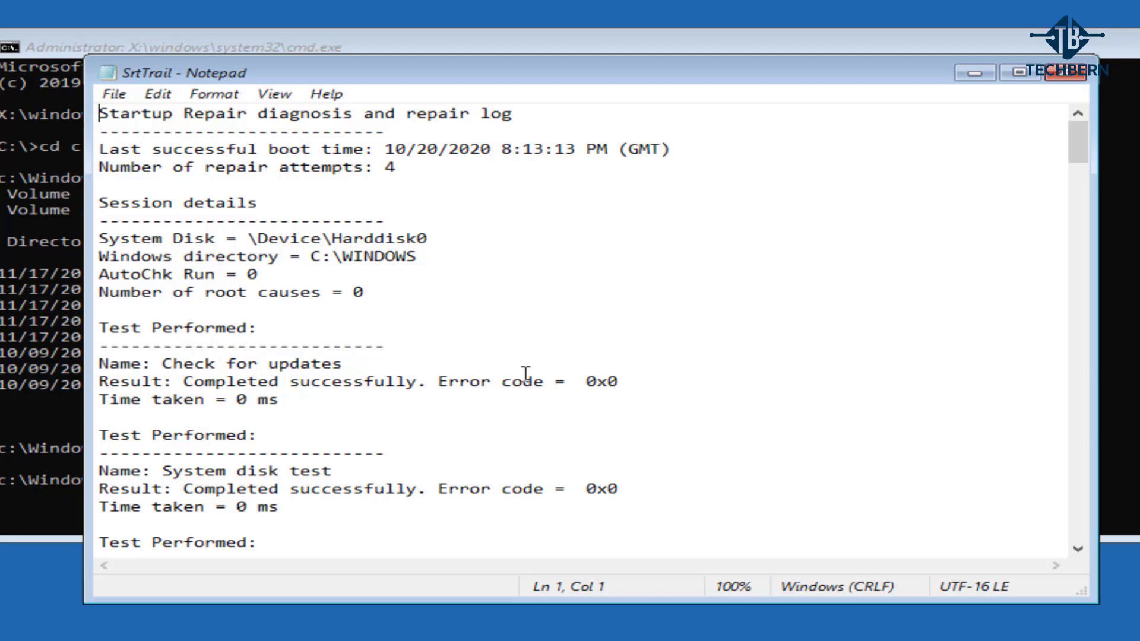
# Highlight the 'Check for updates' result and its 'Time taken = 0 ms' line in the log.
pyautogui.tripleClick(610, 393)
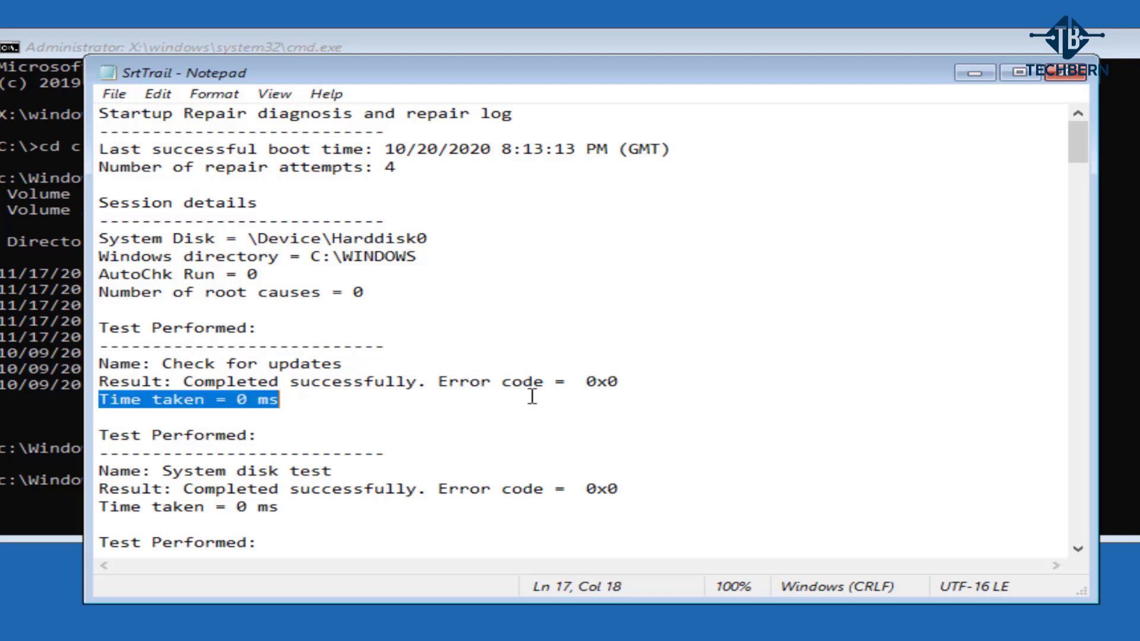
pyautogui.moveTo(620, 382); pyautogui.dragTo(82, 375)
pyautogui.hotkey('ctrl', 'Home')
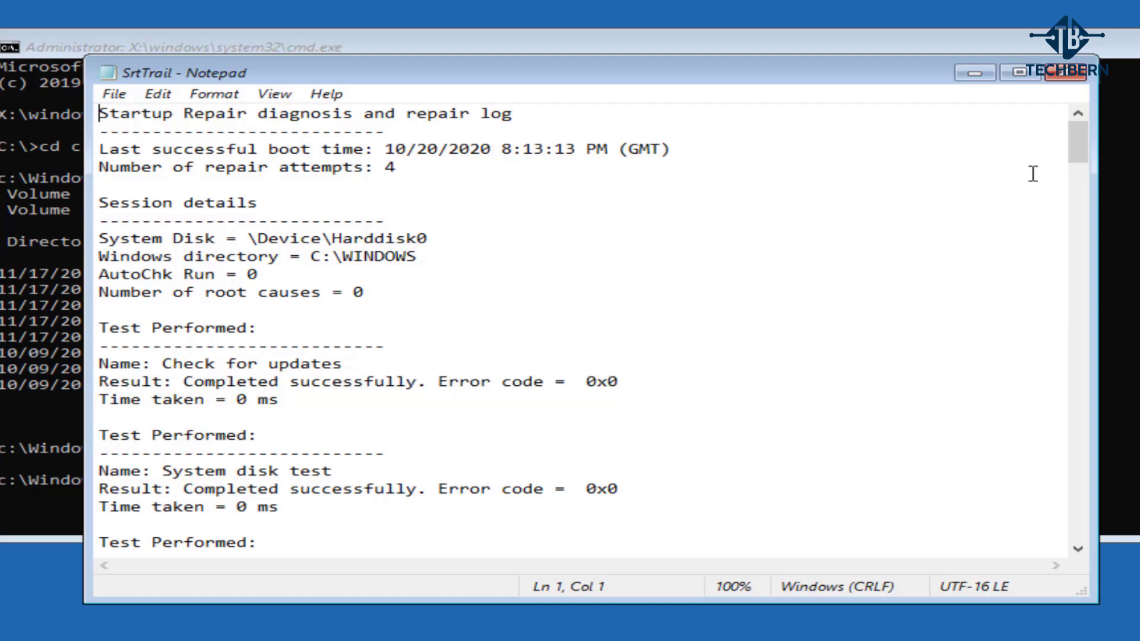
# Read the remaining test results from the top to the end, then close Notepad.
pyautogui.scroll(-3, 1034, 174)
pyautogui.scroll(-4, 1033, 174)
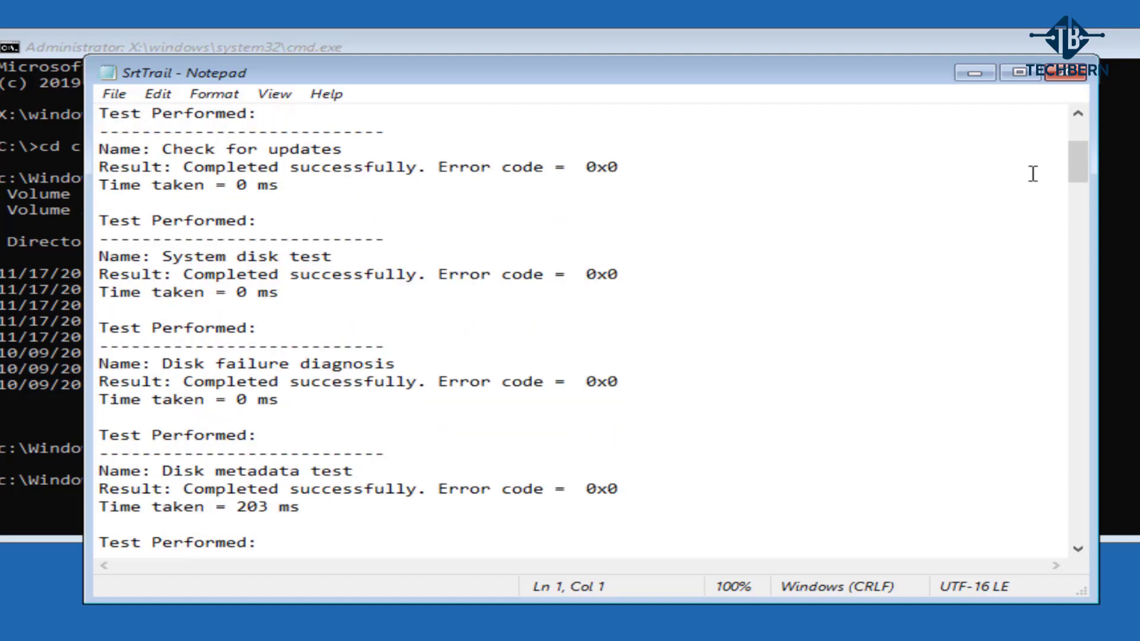
pyautogui.scroll(-4, 1033, 174)
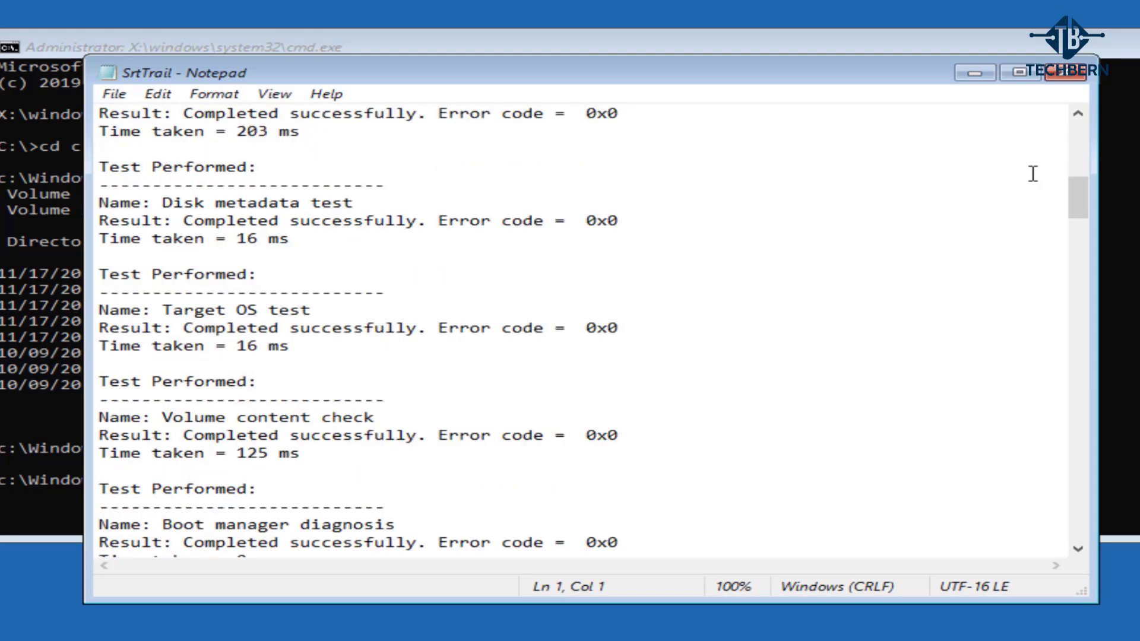
pyautogui.scroll(-5, 1033, 174)
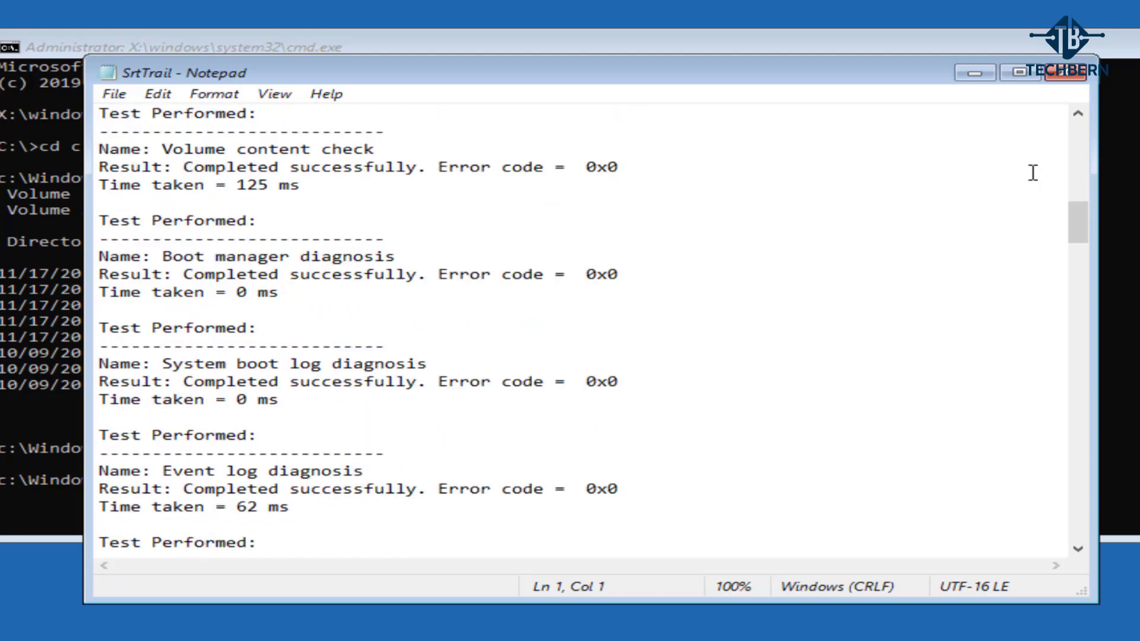
pyautogui.scroll(-3, 1034, 174)
pyautogui.scroll(-5, 1032, 174)
pyautogui.scroll(-6, 1033, 174)
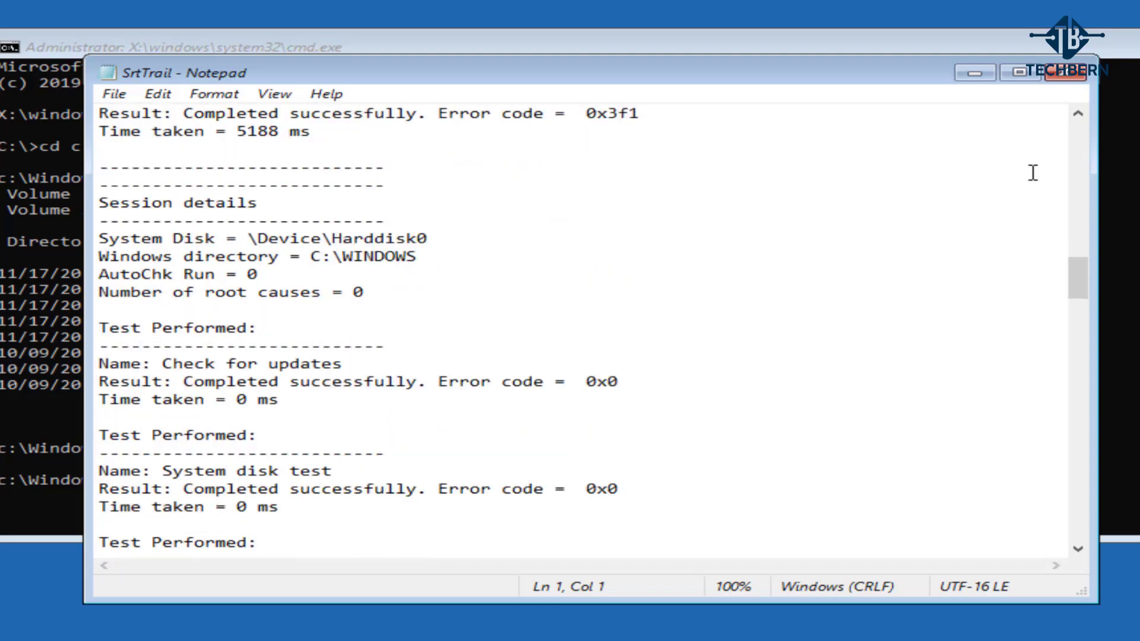
pyautogui.scroll(-10, 1033, 173)
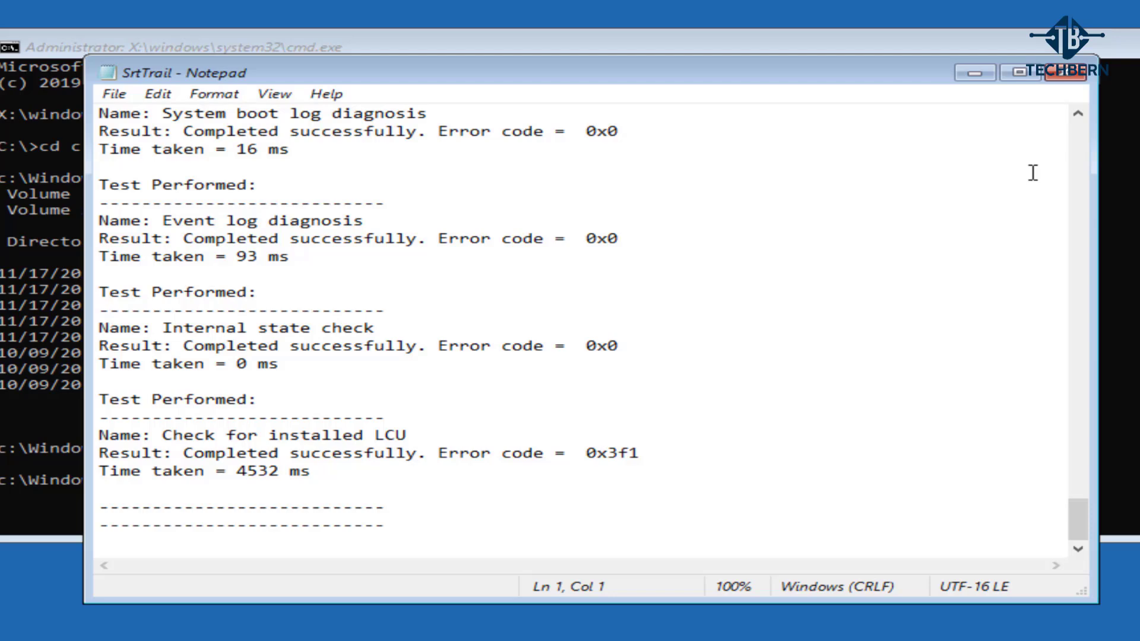
pyautogui.click(1064, 71)
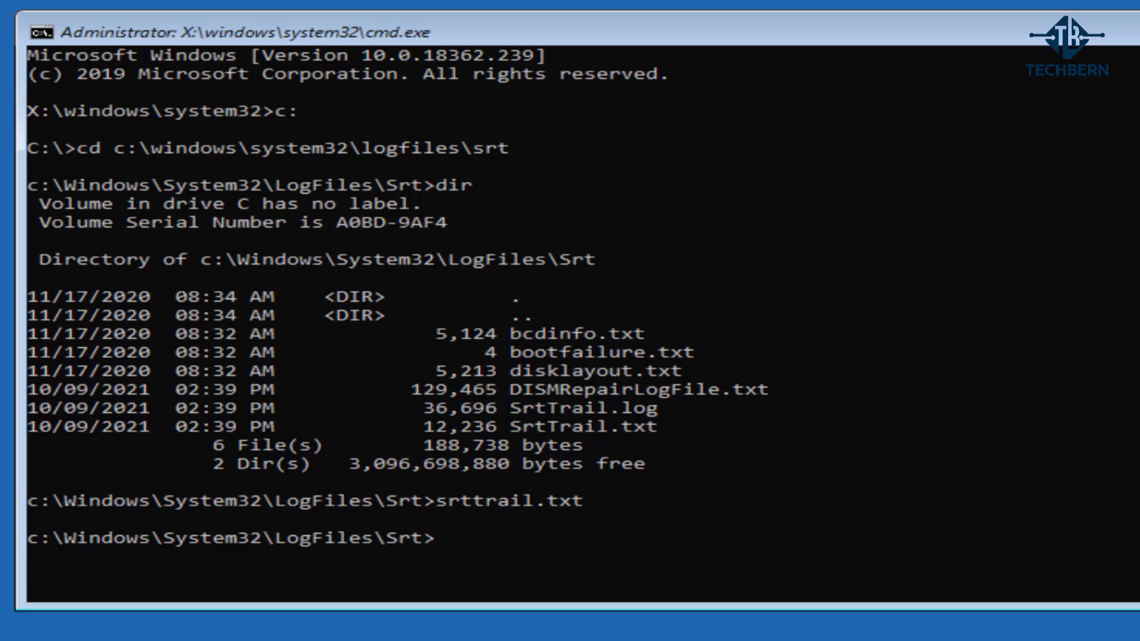
# Run bootrec.exe /rebuildbcd and check that the scan reports 0 Windows installations identified.
pyautogui.write('bootrec')
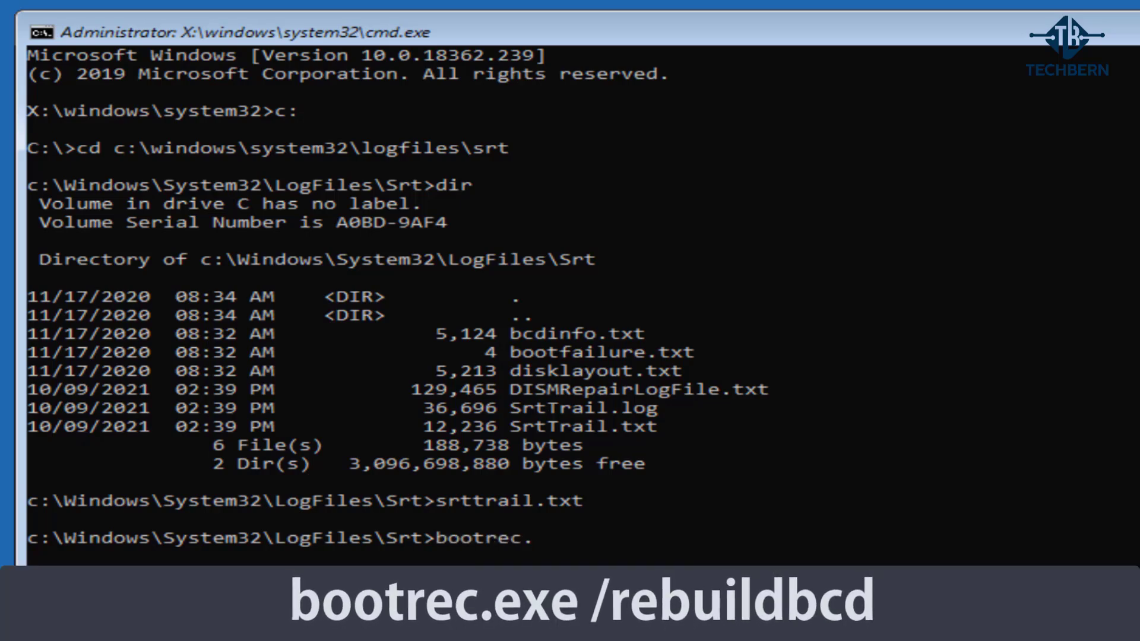
pyautogui.write('.exe /rebuildbc')
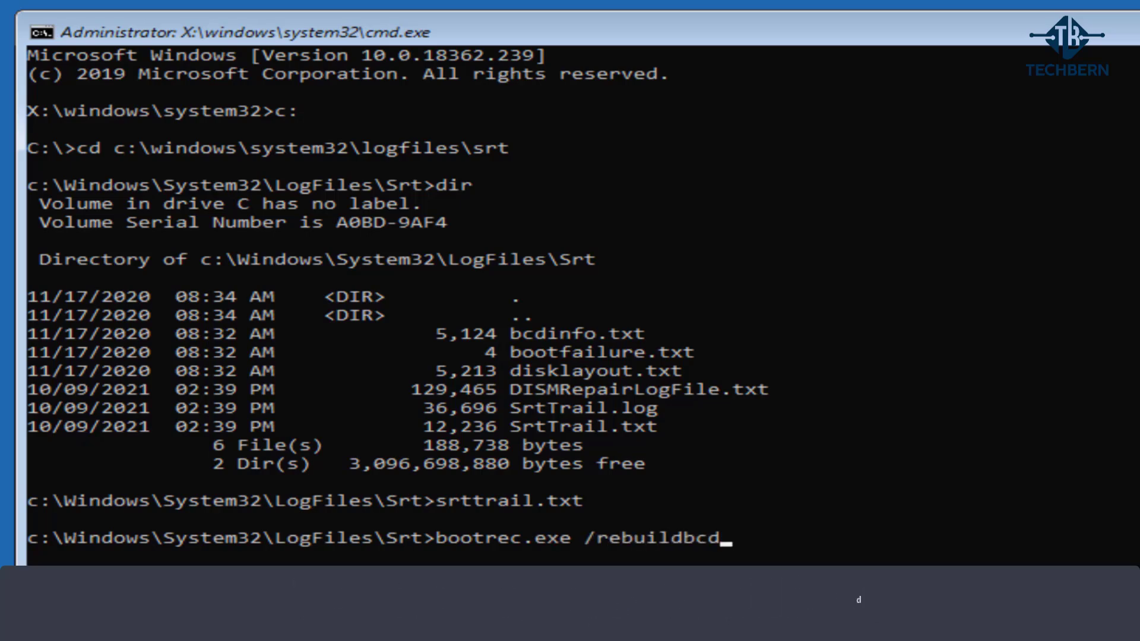
pyautogui.write('d')
pyautogui.press('Return')
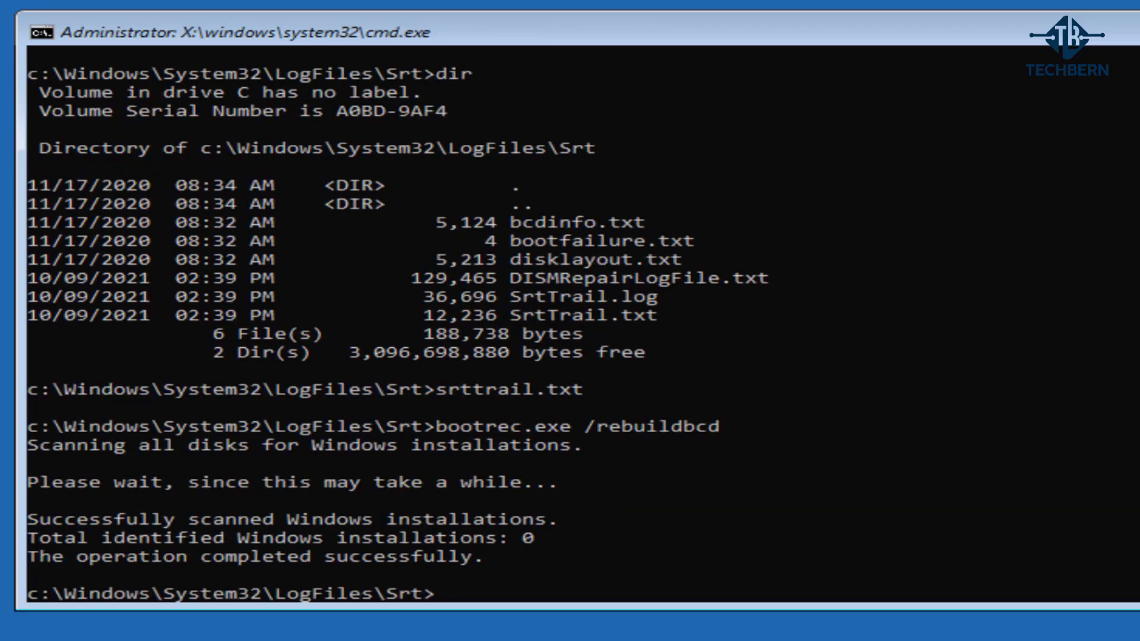
pyautogui.scroll(-2, 399, 326)
pyautogui.scroll(-5, 398, 326)
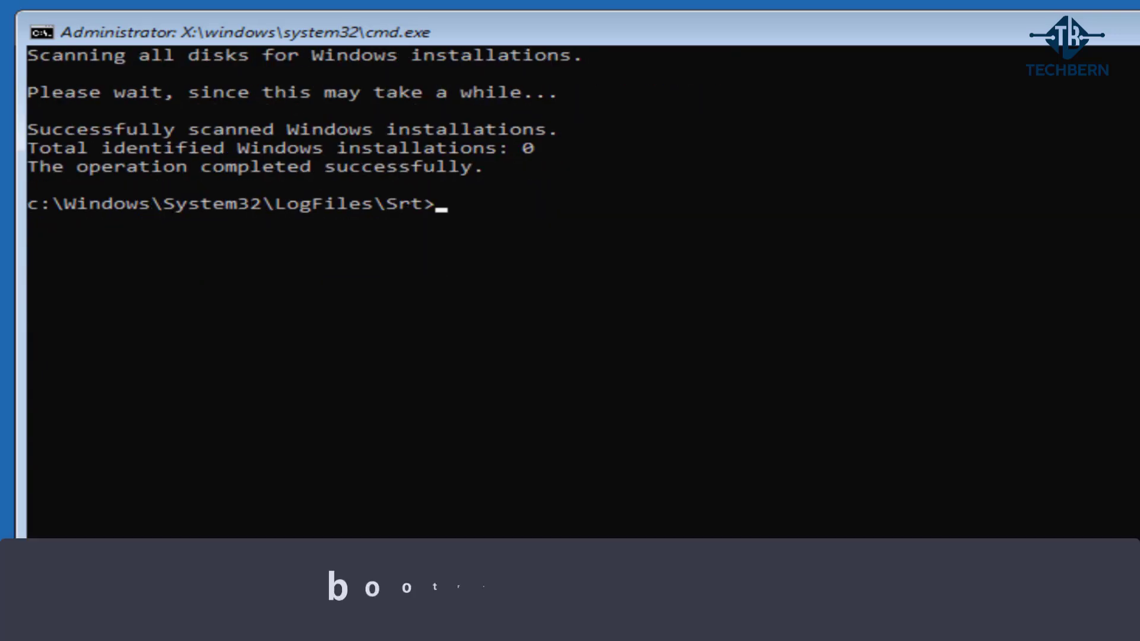
# Run bootrec.exe /fixmbr, which succeeds, then bootrec.exe /fixboot, which returns Access is denied.
pyautogui.write('bootrec')
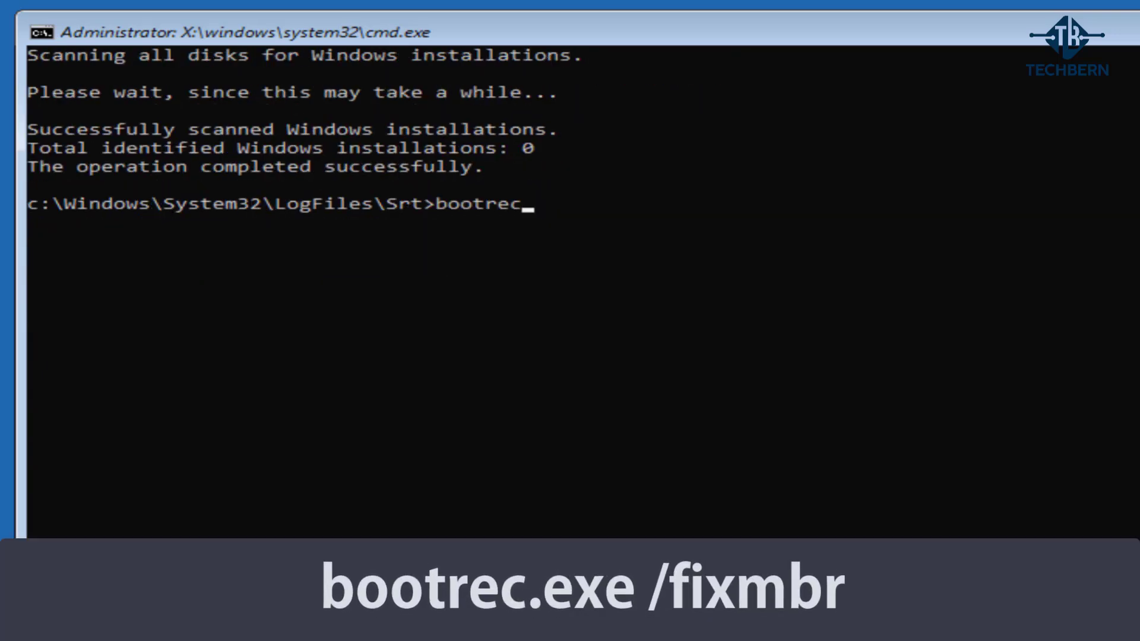
pyautogui.write('.exe /fixmb')
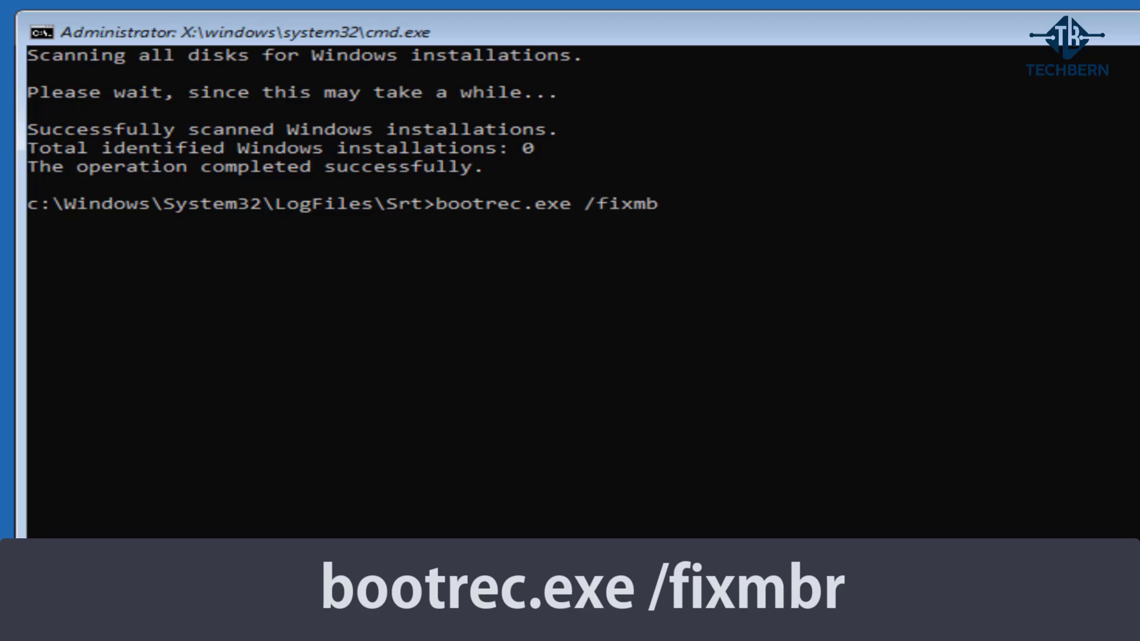
pyautogui.write('r')
pyautogui.press('Return')
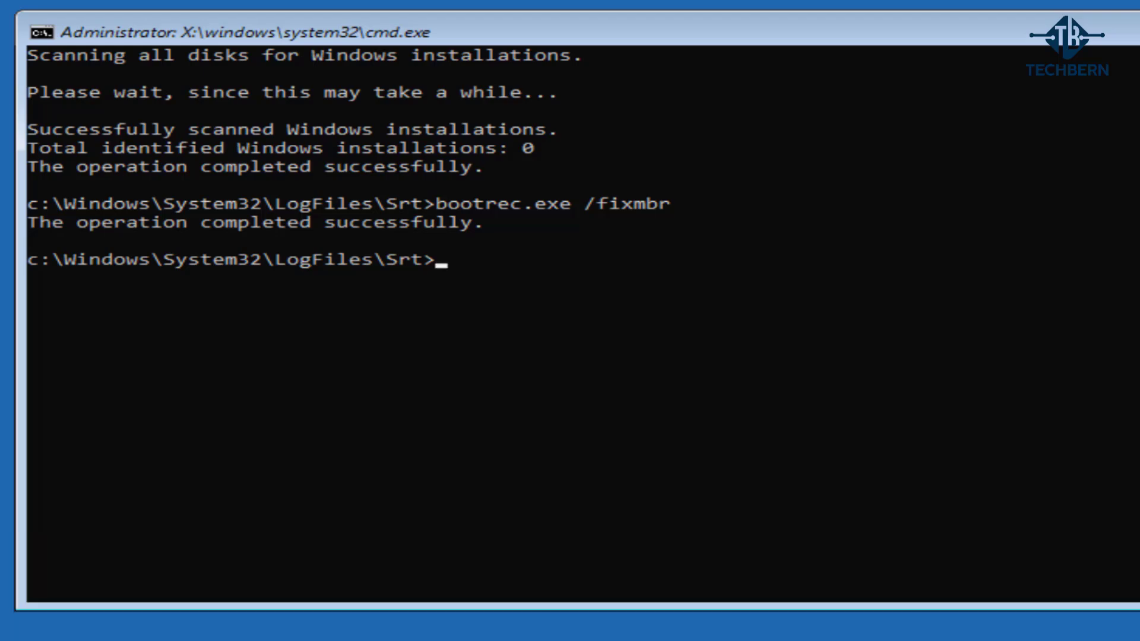
pyautogui.write('boo')
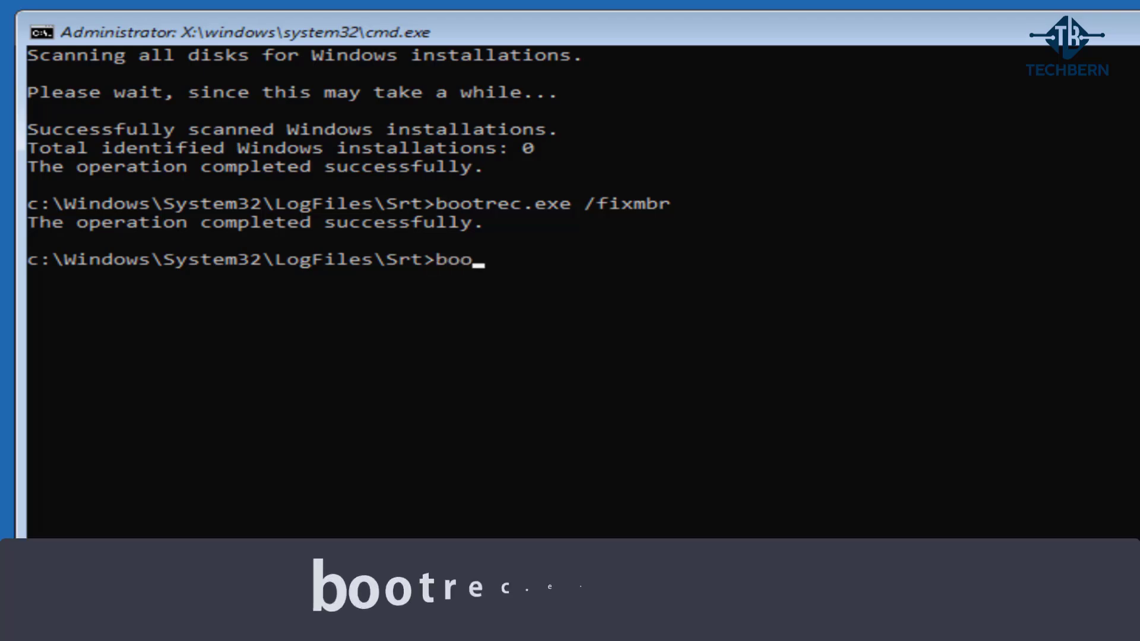
pyautogui.write('trec')
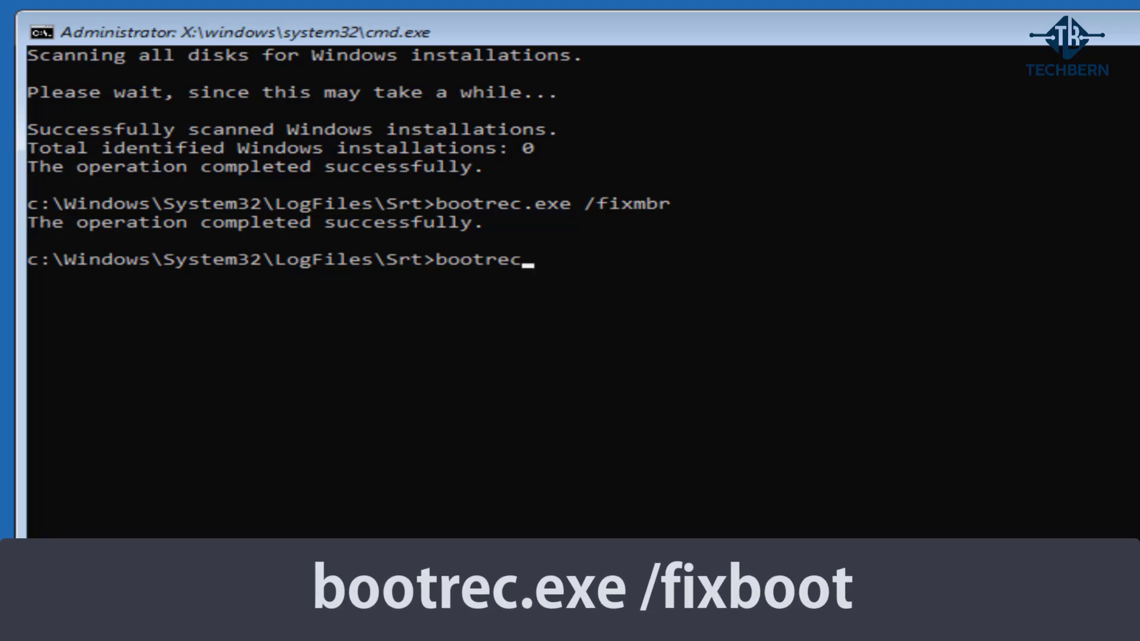
pyautogui.write('.exe /fixboot')
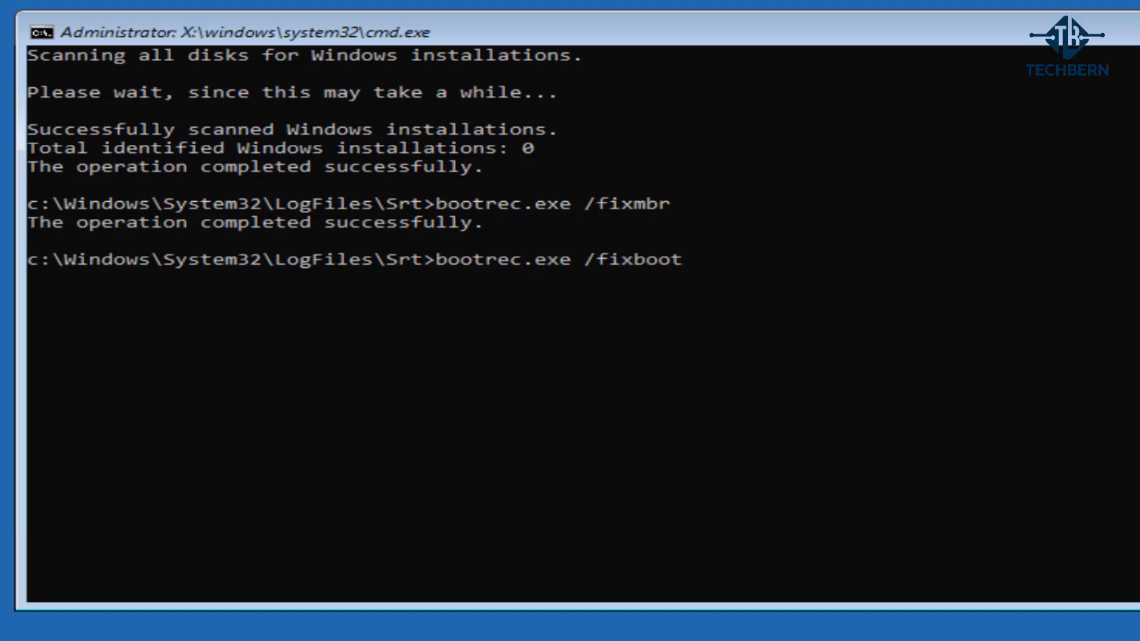
pyautogui.press('Return')
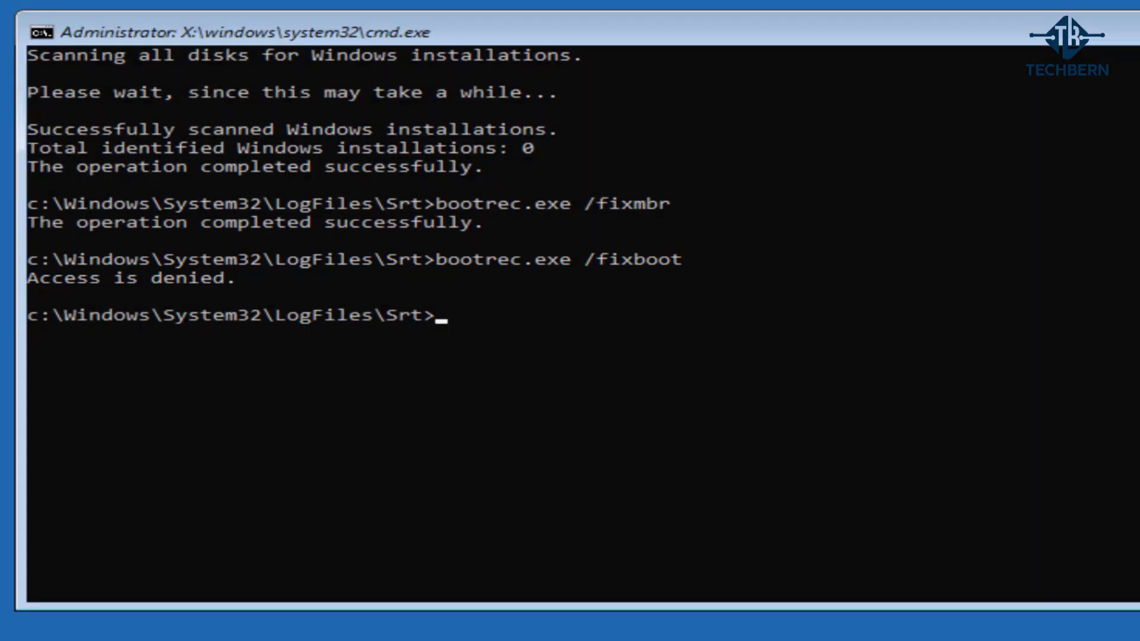
# Update bootcode with bootsect /nt60 ALL, then rerun bootrec.exe /fixboot until it succeeds.
pyautogui.write('bootse')
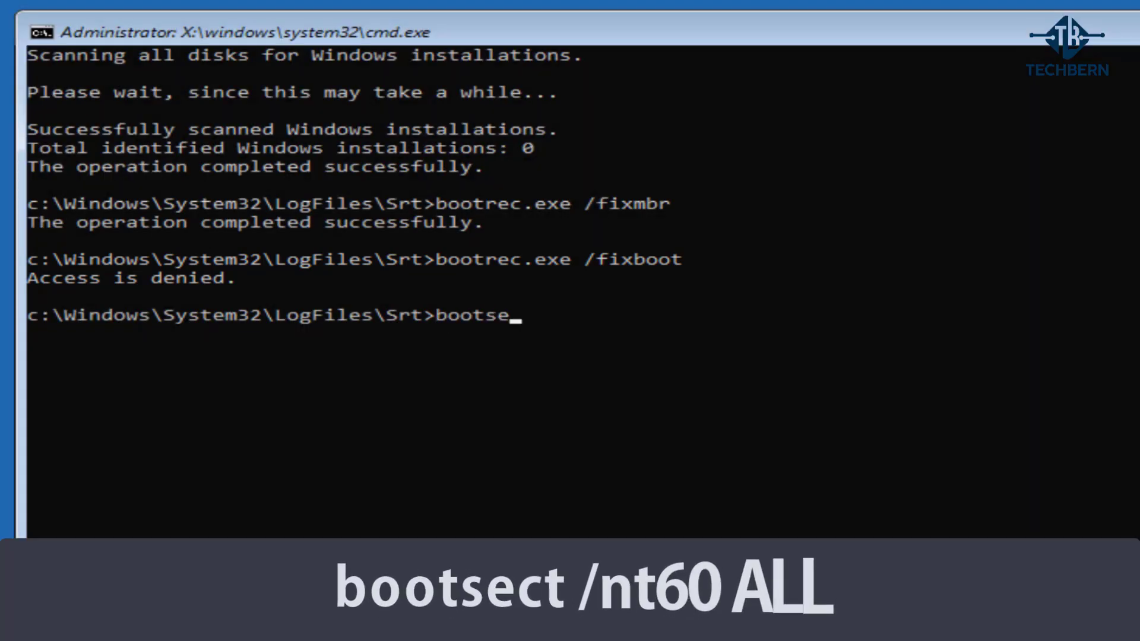
pyautogui.write('ct /nt60')
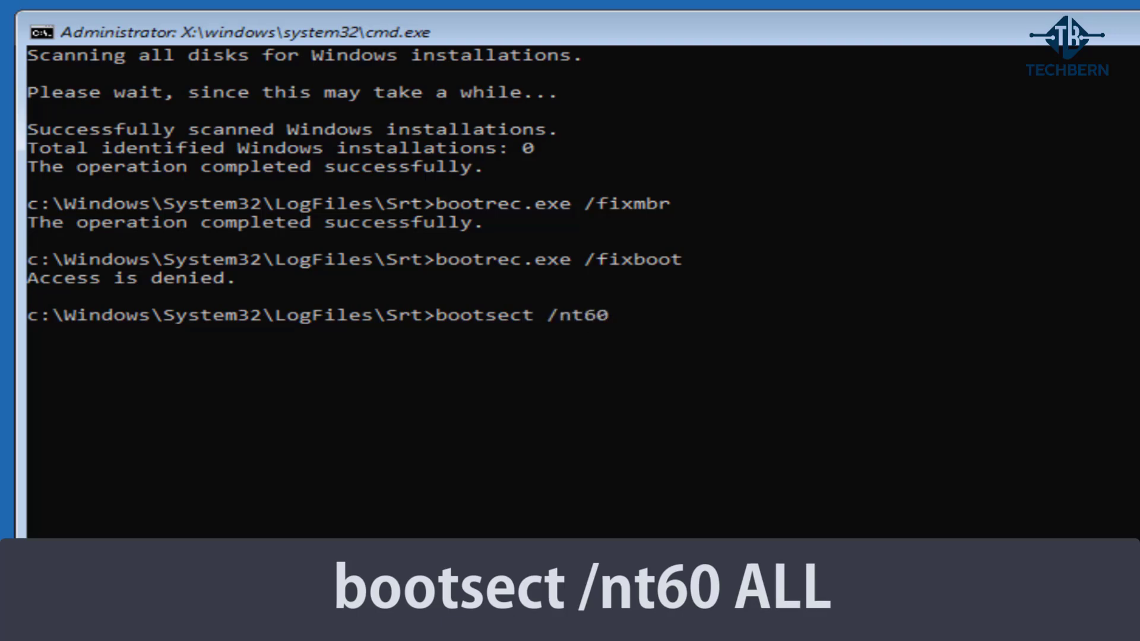
pyautogui.write(' ALL')
pyautogui.press('Return')
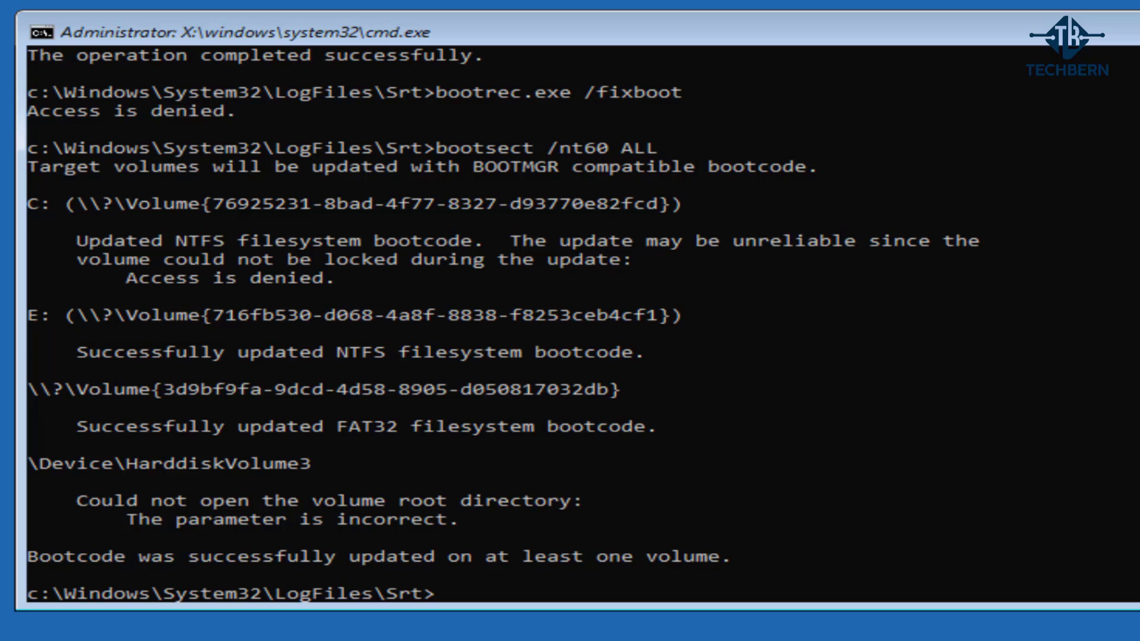
pyautogui.press('Up')
pyautogui.press('Up')
pyautogui.scroll(-3, 502, 327)
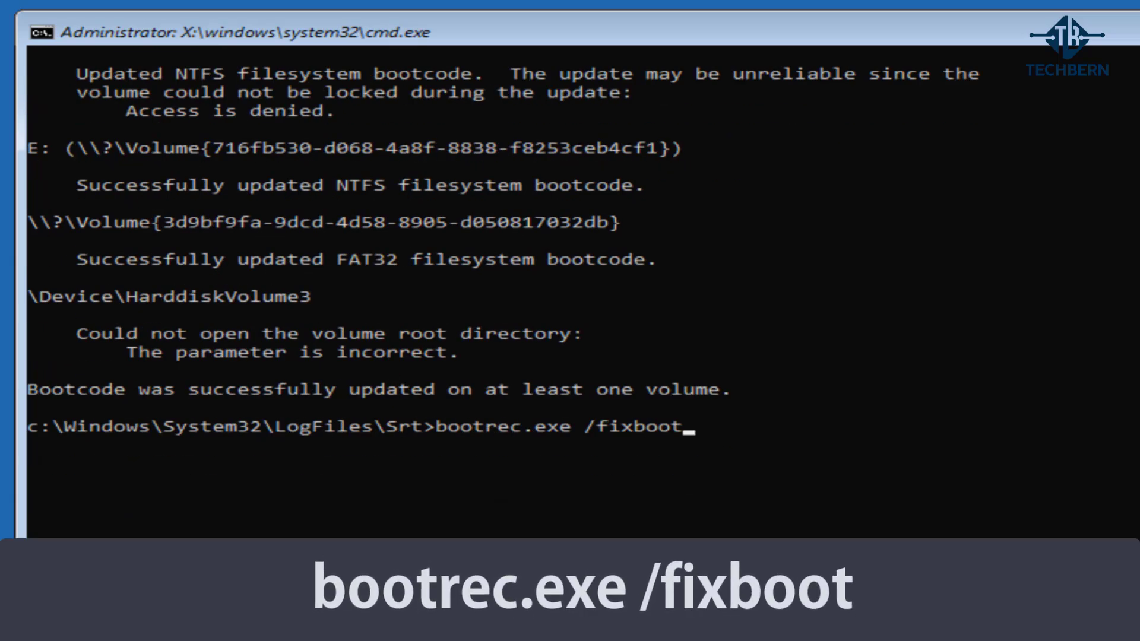
pyautogui.press('Return')
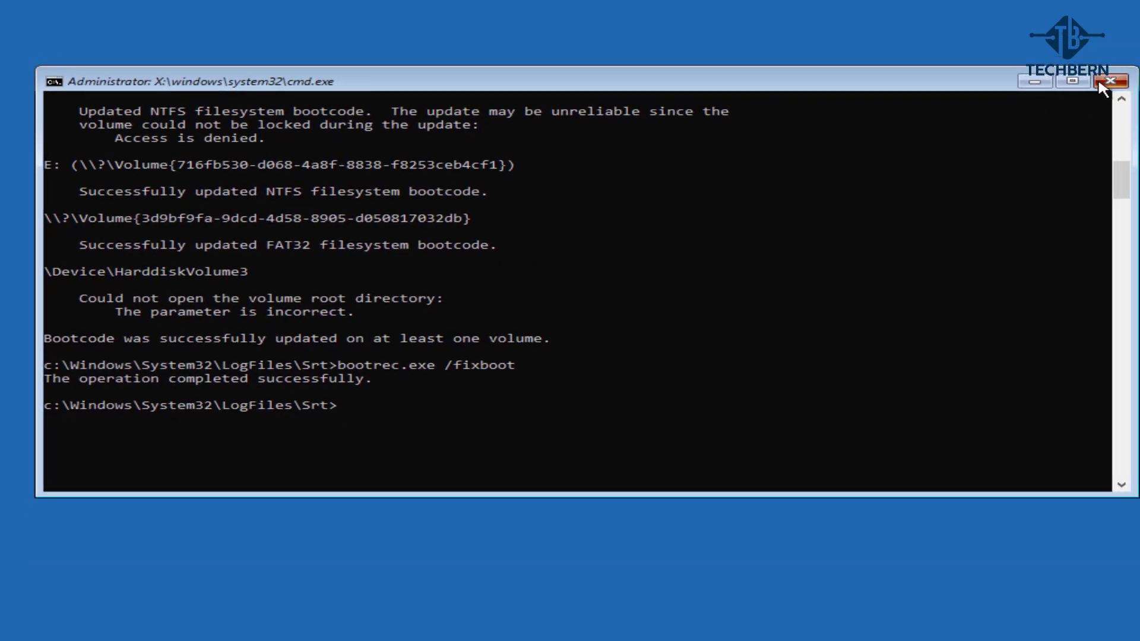
# Close the recovery Command Prompt window so the PC can reboot.
pyautogui.click(1099, 84)
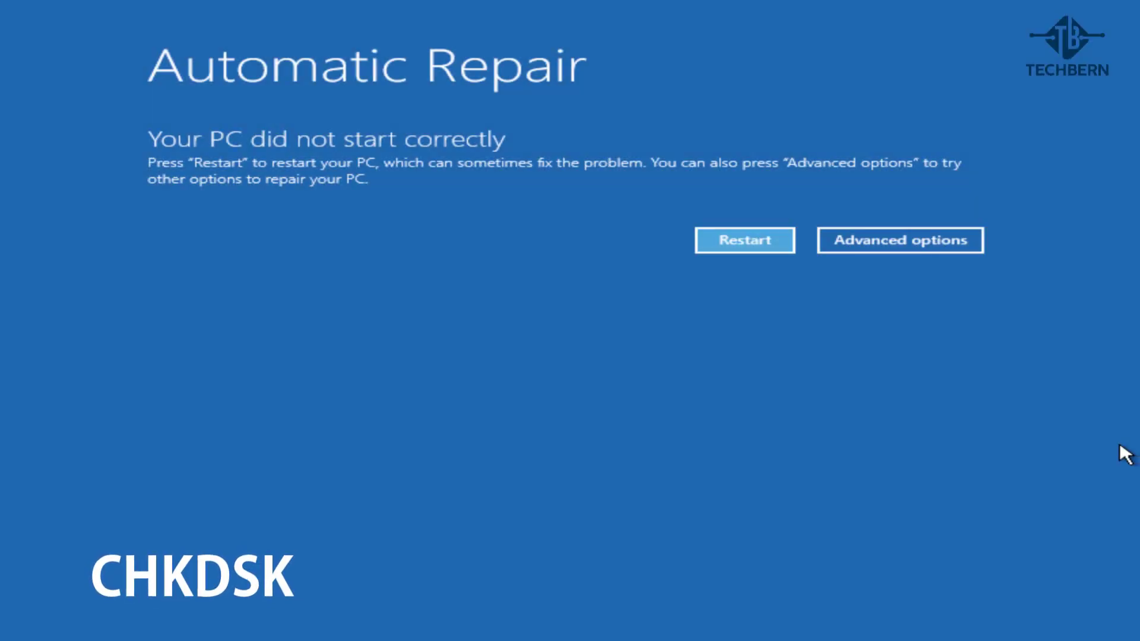
# Go through Advanced options > Troubleshoot > Advanced options > Command Prompt.
pyautogui.click(967, 244)
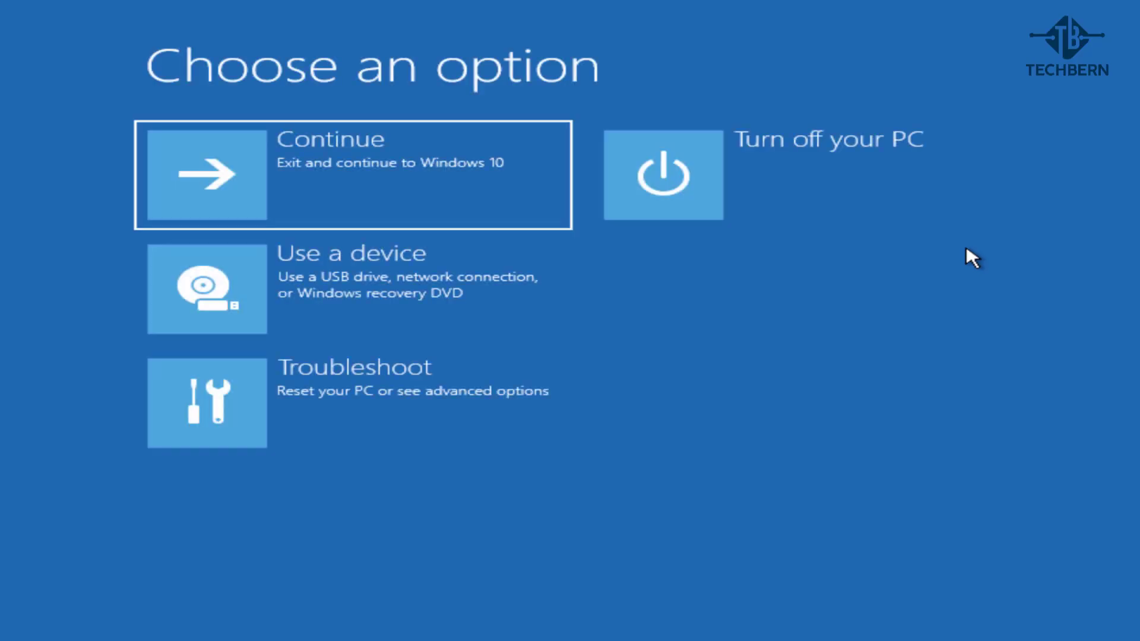
pyautogui.click(544, 395)
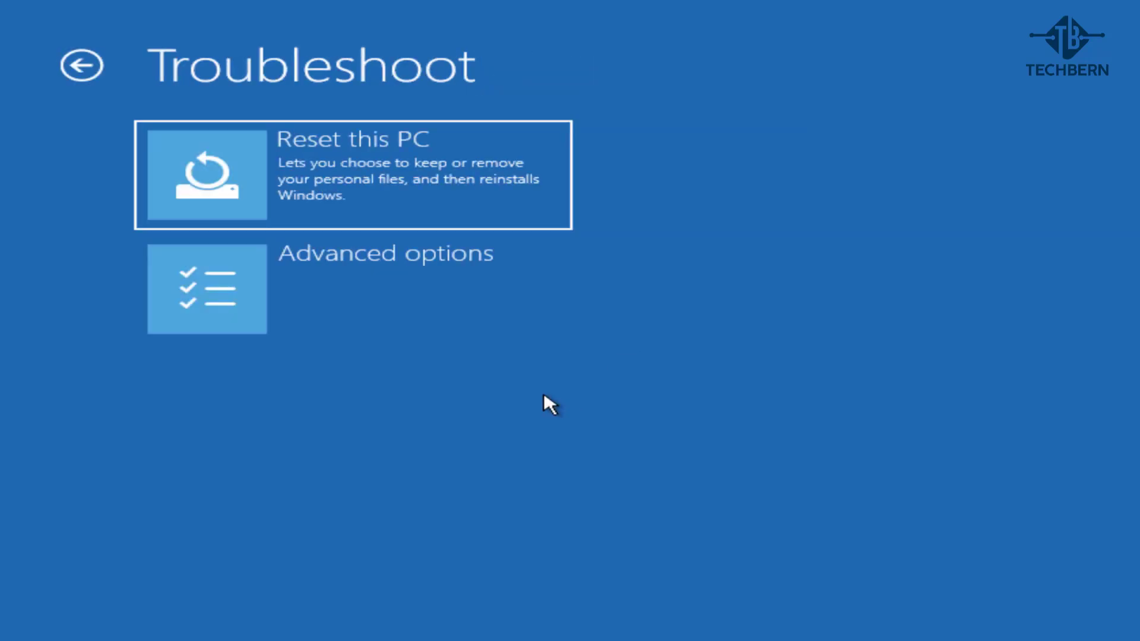
pyautogui.click(532, 328)
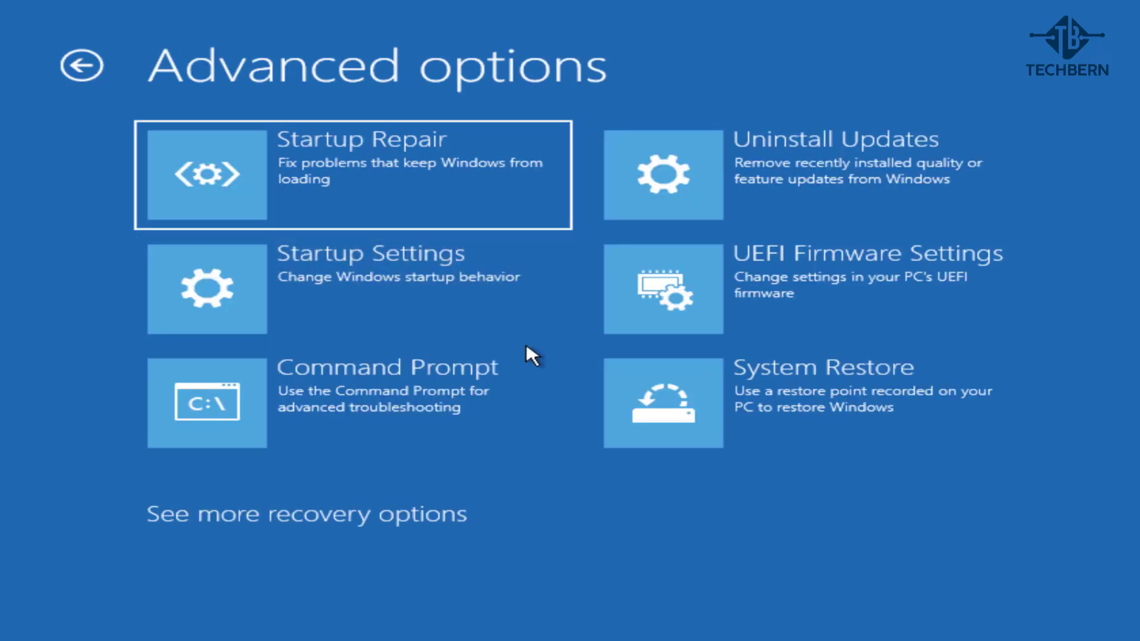
pyautogui.click(532, 410)
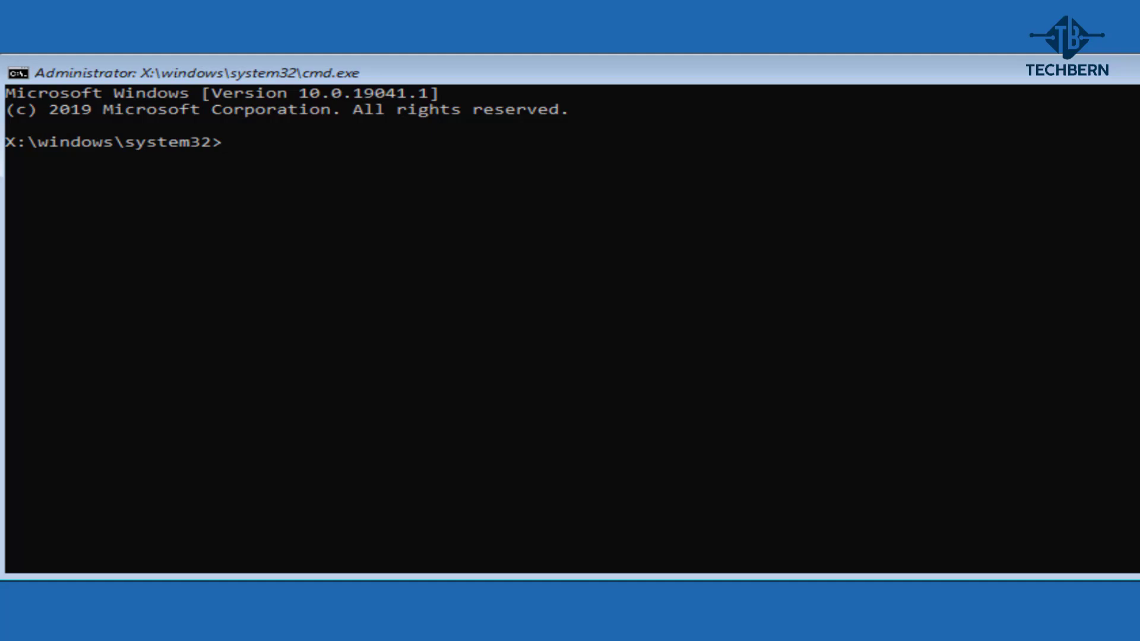
# Run chkdsk /f /r c: to check and repair drive C:.
pyautogui.write('chkd')
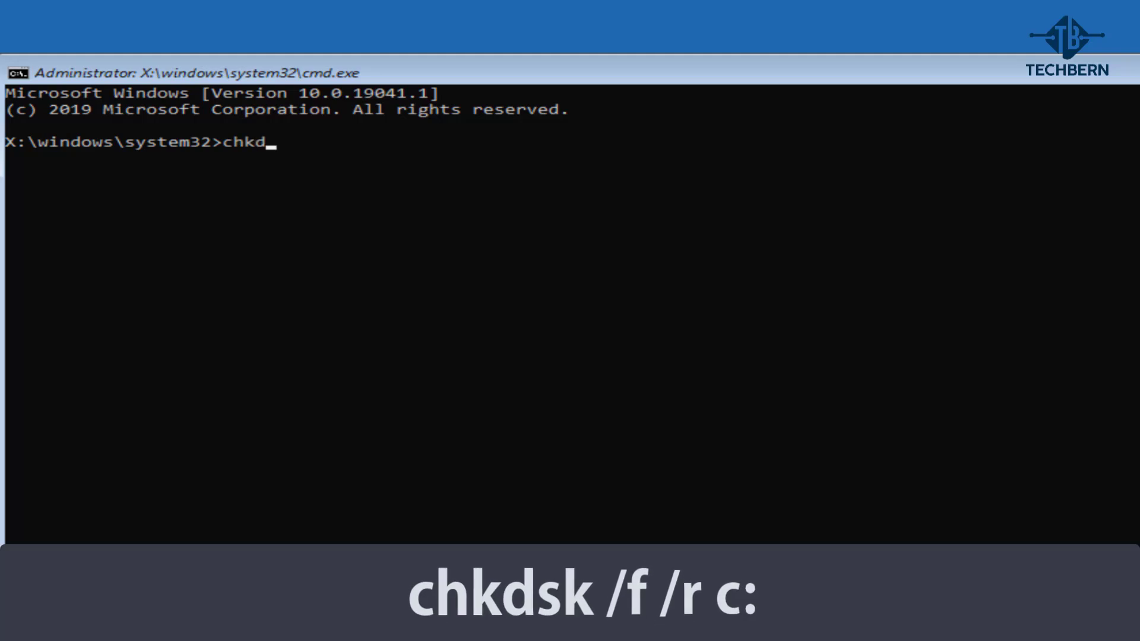
pyautogui.write('sk /f /r c')
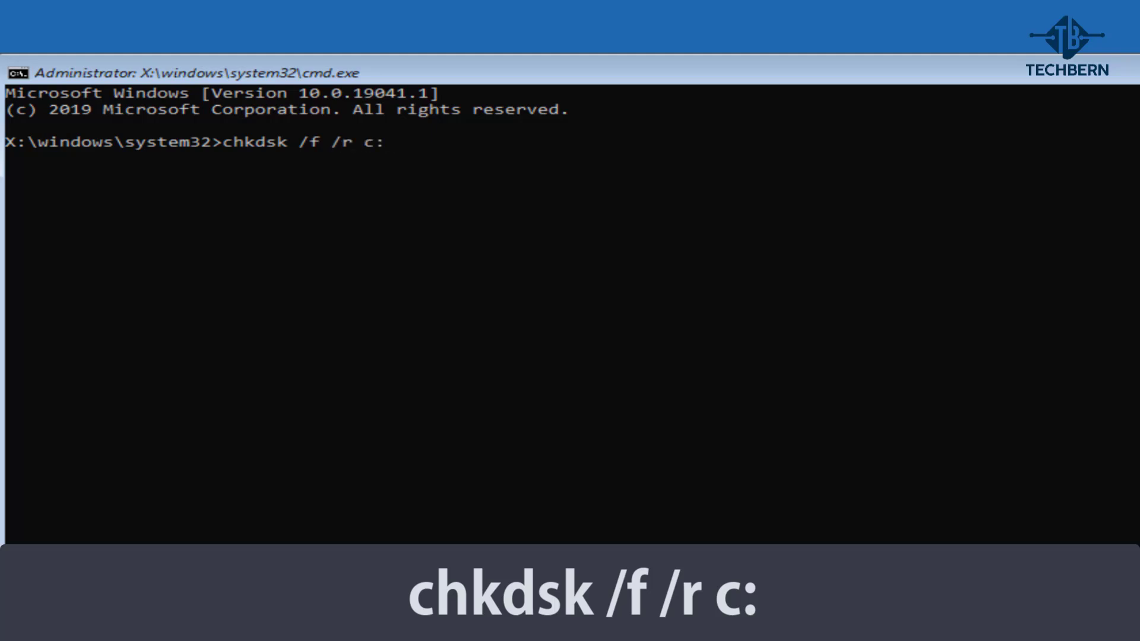
pyautogui.write(':')
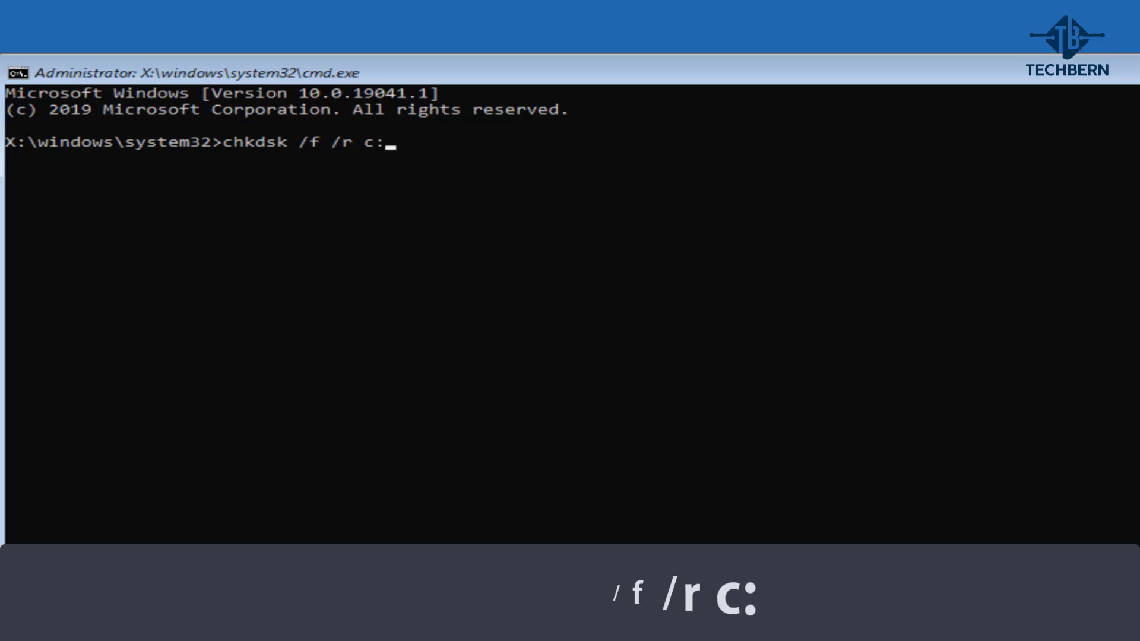
pyautogui.press('Return')
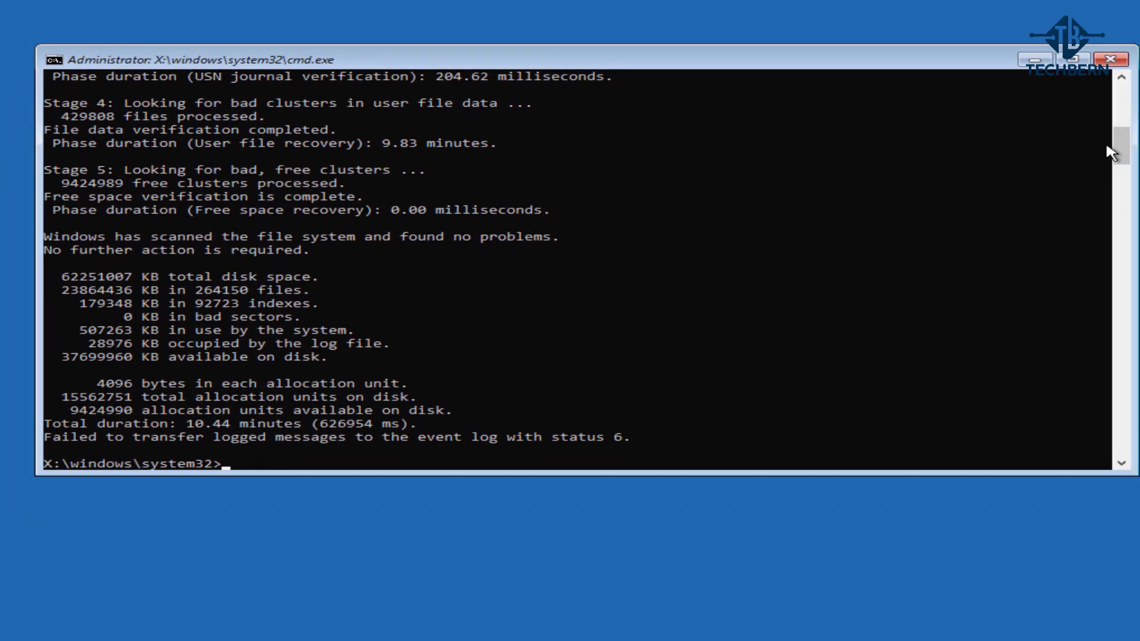
# Close the console and choose Continue to exit recovery to Windows 10.
pyautogui.click(1110, 60)
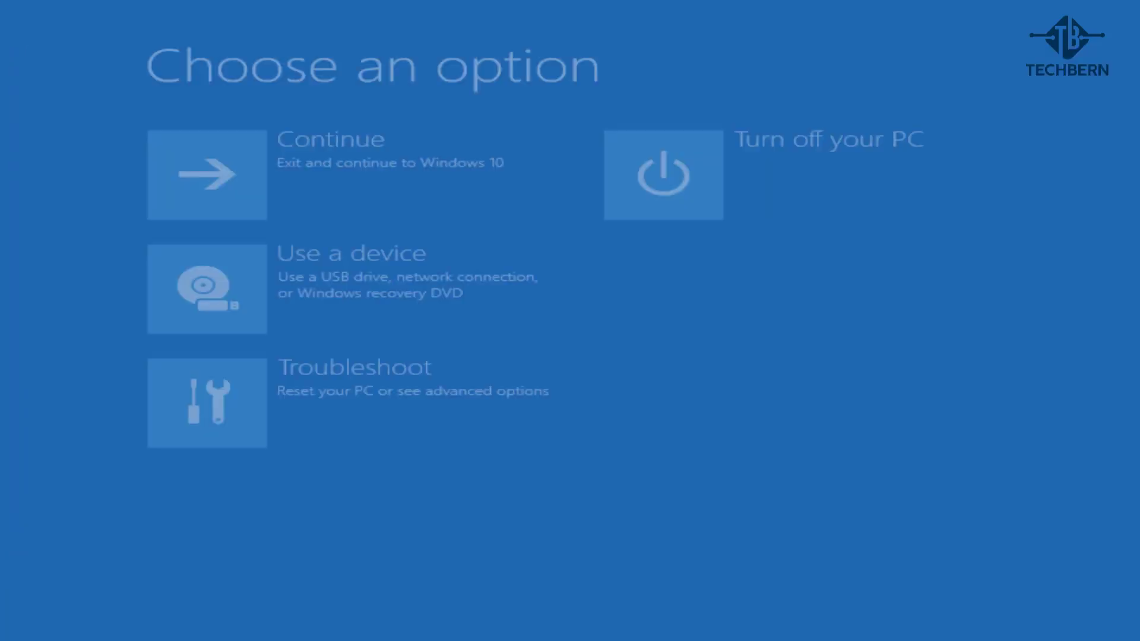
pyautogui.click(548, 208)
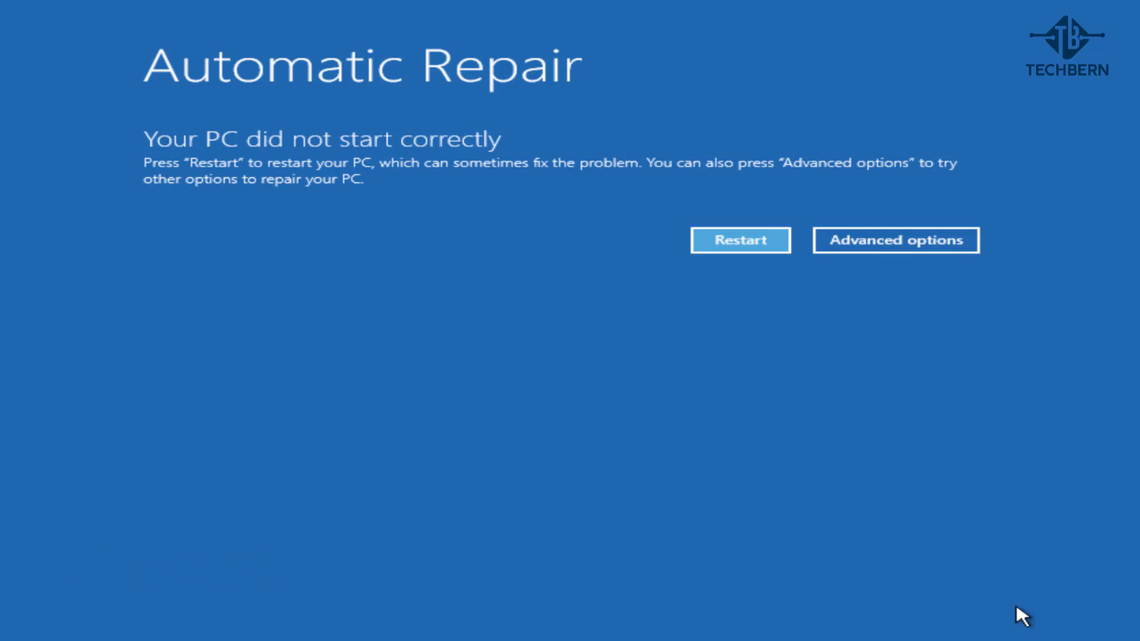
# Choose Advanced options > Troubleshoot > Reset this PC > Keep my files.
pyautogui.click(960, 250)
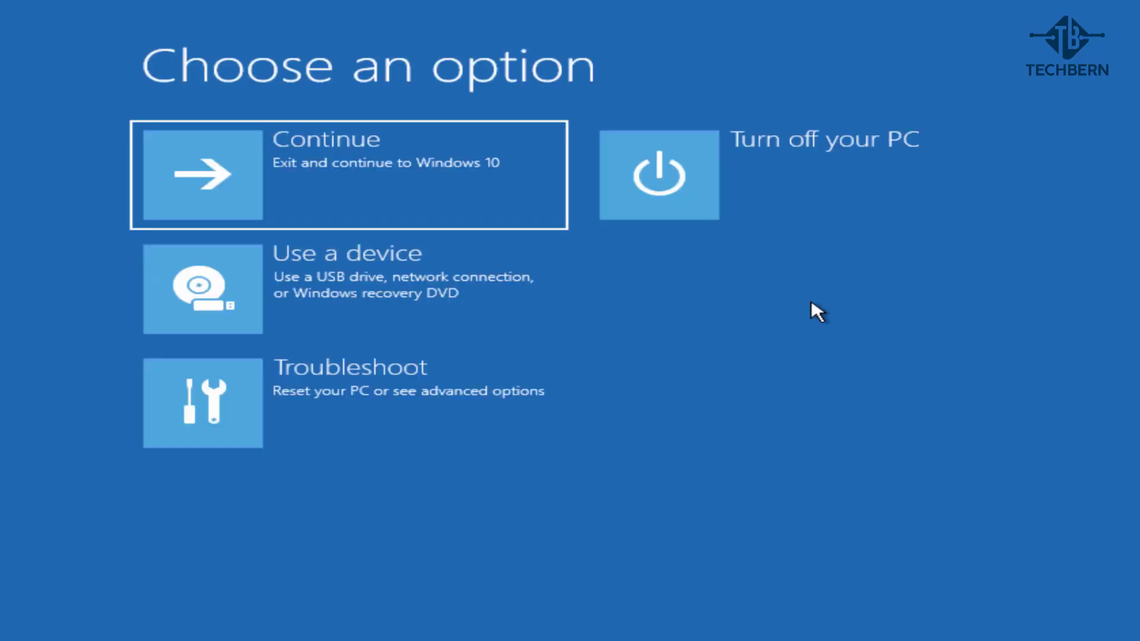
pyautogui.click(531, 363)
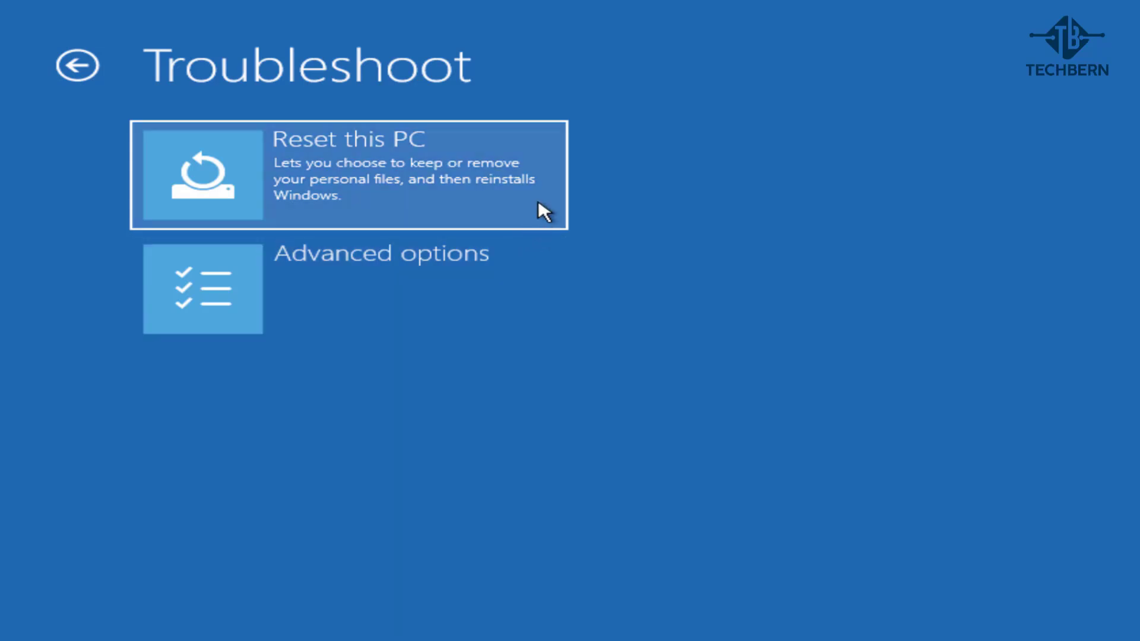
pyautogui.click(538, 200)
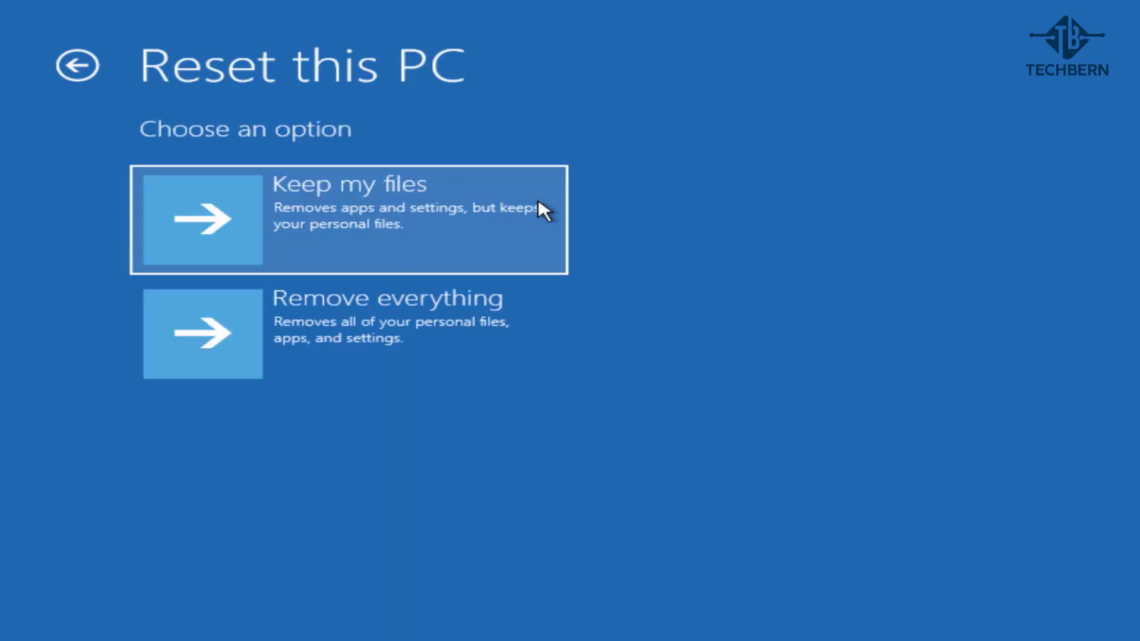
pyautogui.click(538, 240)
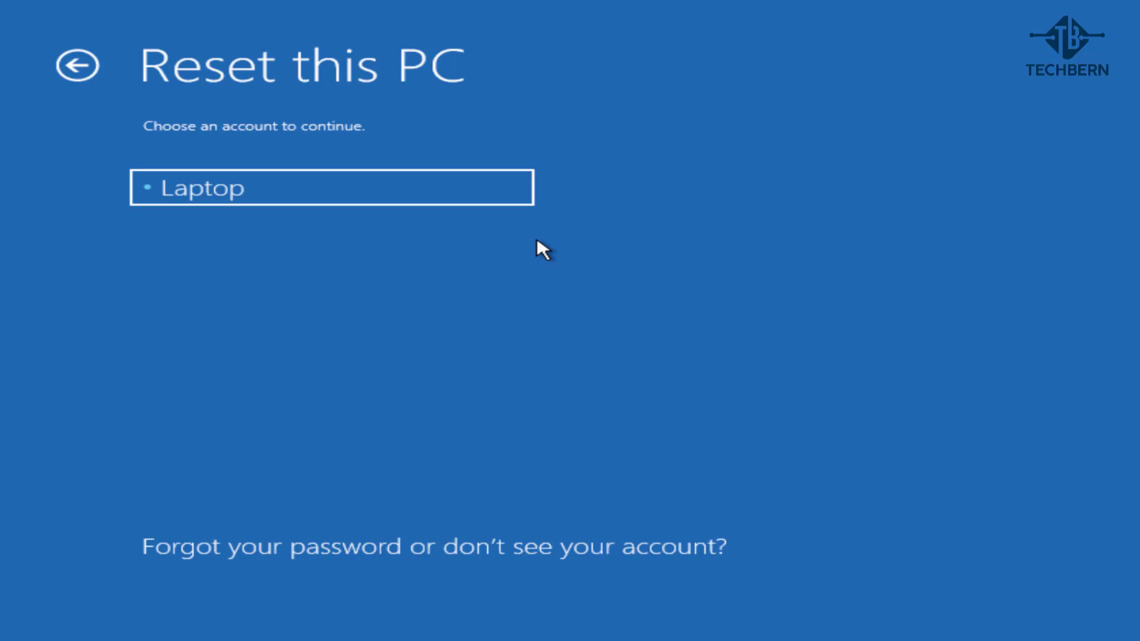
# Select the user account and enter its password to authorize the reset.
pyautogui.click(507, 188)
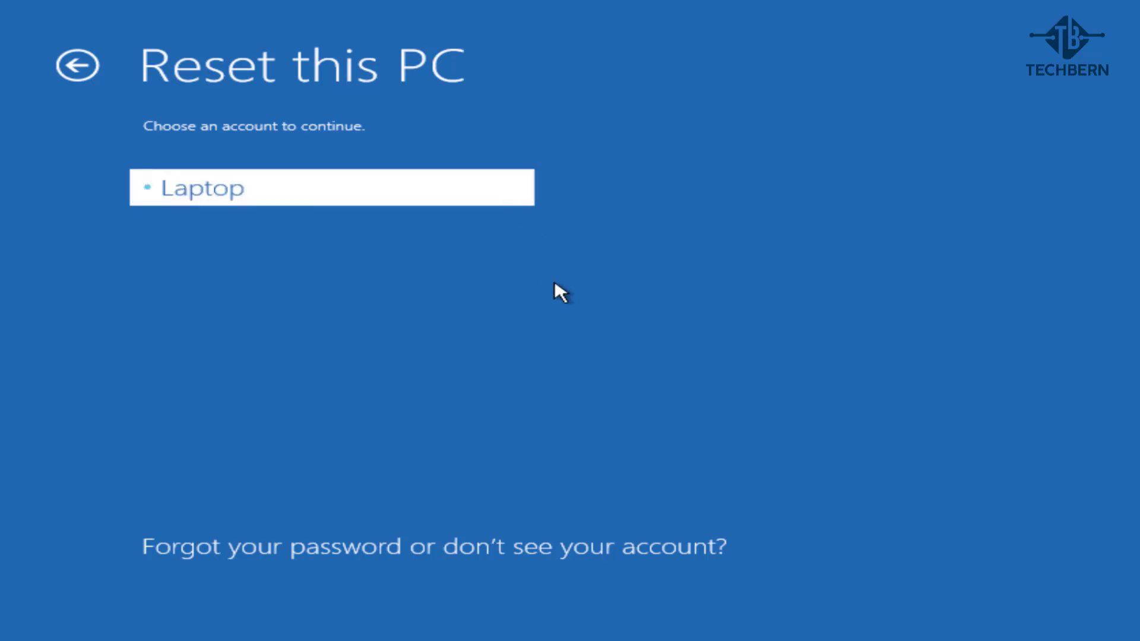
pyautogui.write('••••••••••')
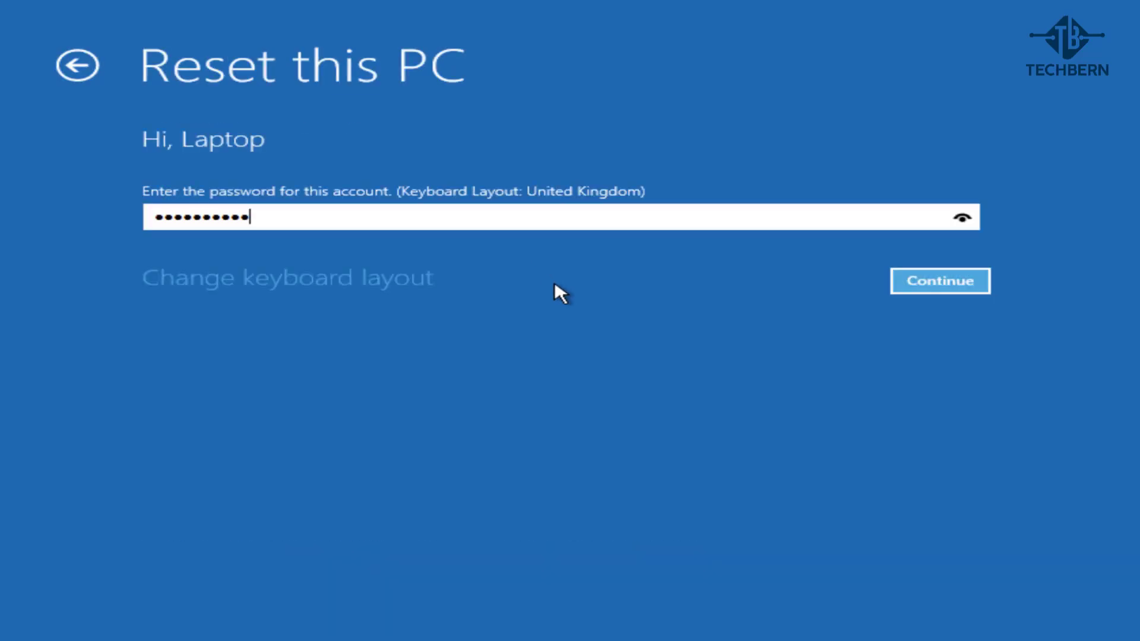
pyautogui.press('Return')
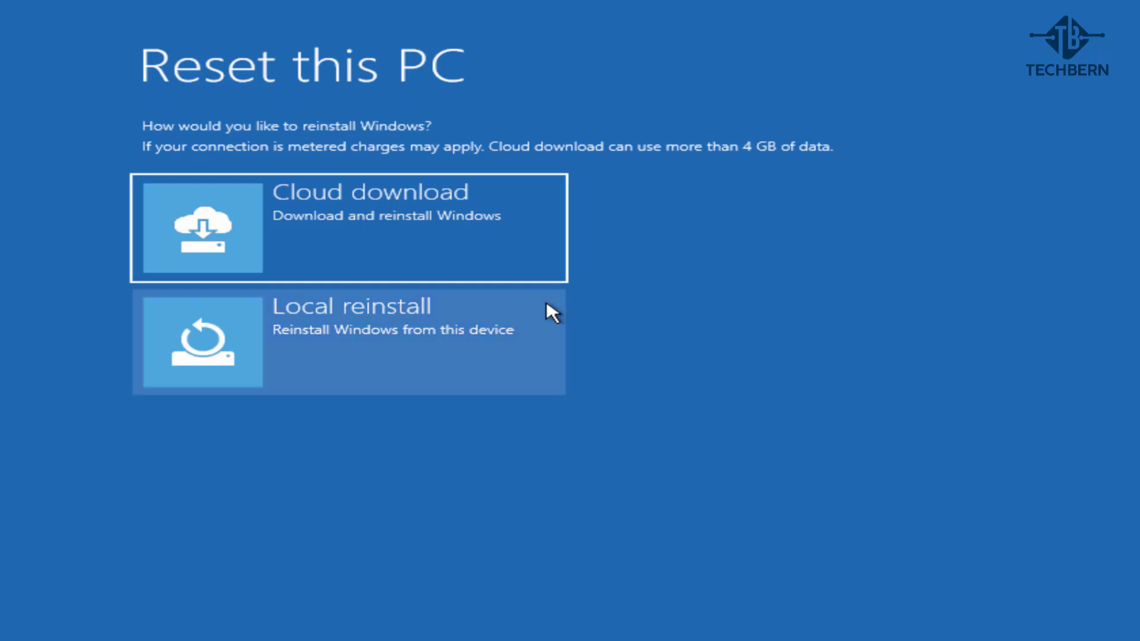
# Choose Local reinstall and confirm the reset that keeps personal files.
pyautogui.click(535, 360)
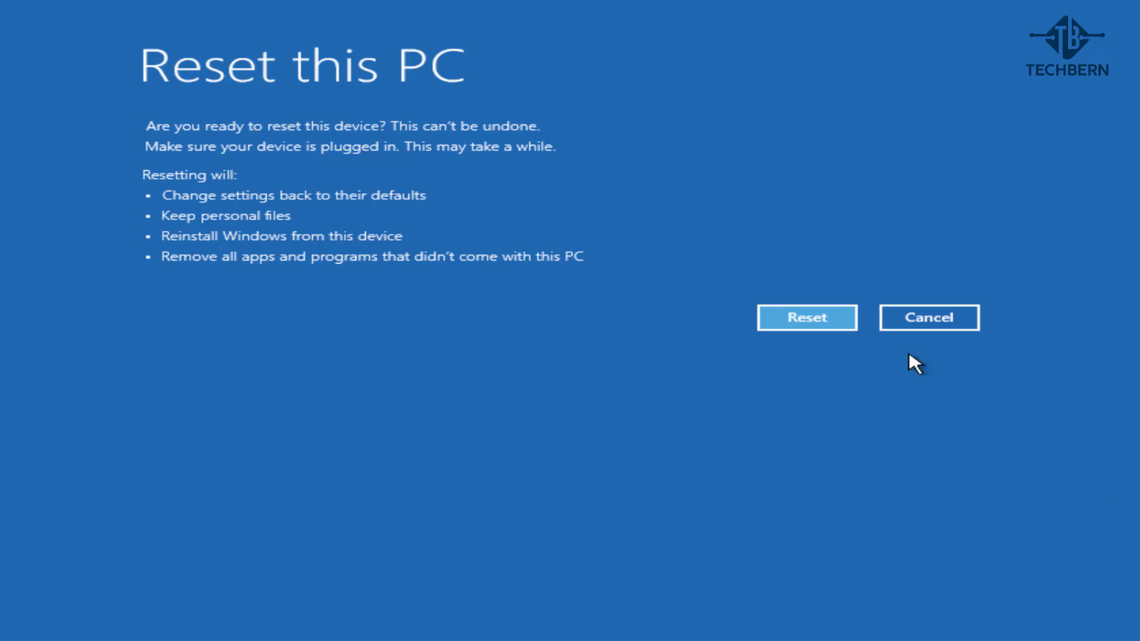
pyautogui.click(846, 319)
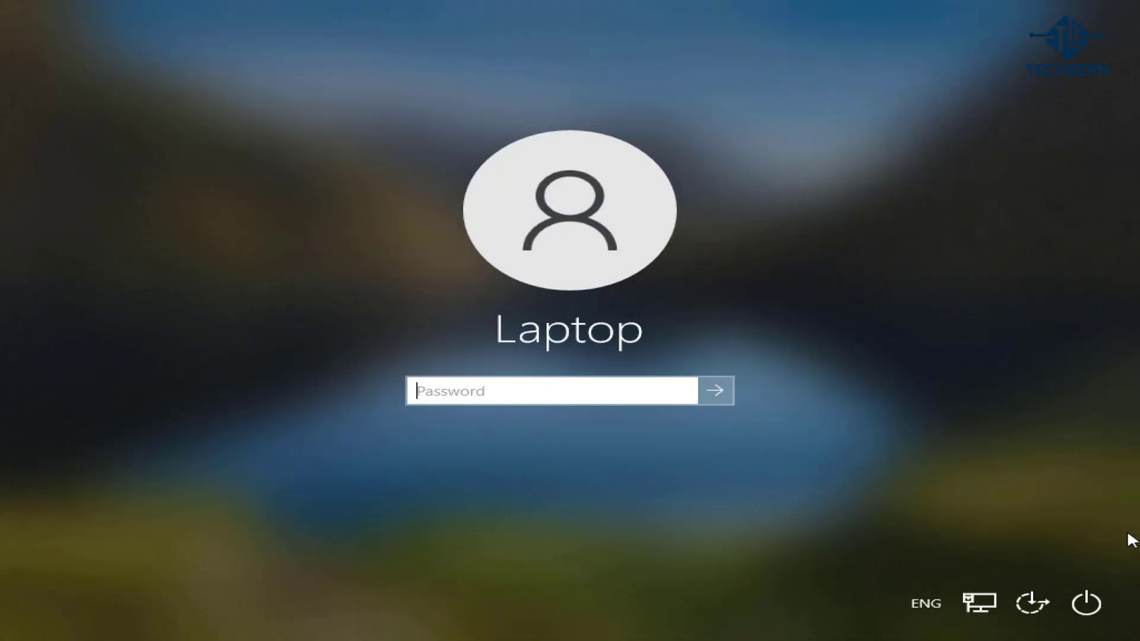
# Enter the account password to sign in to Windows 10.
pyautogui.write('*********')
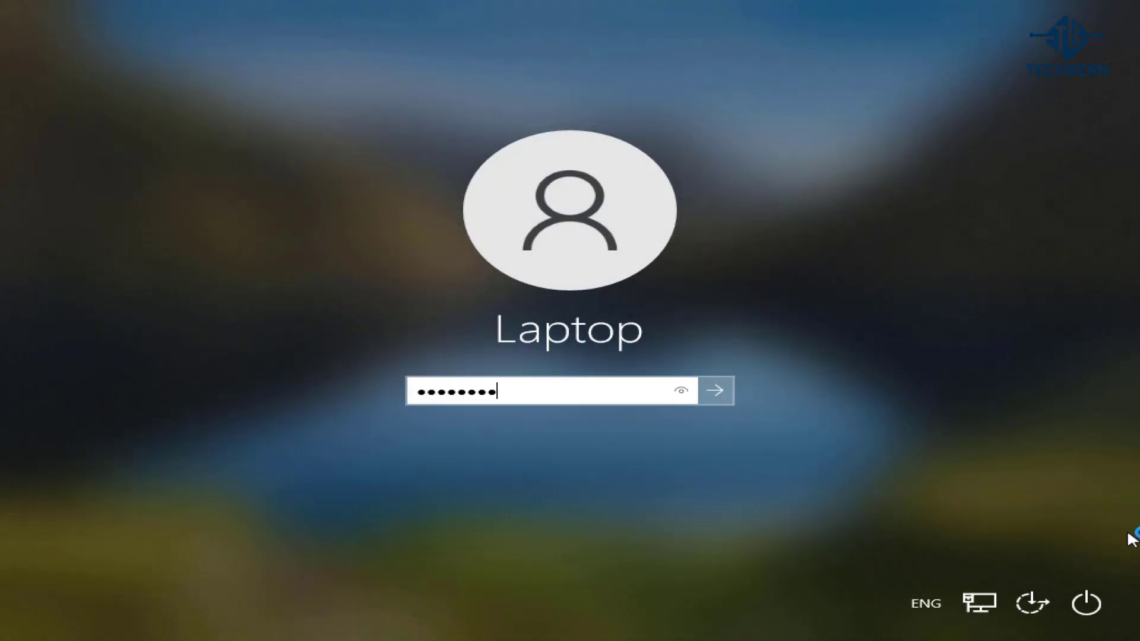
pyautogui.press('Return')
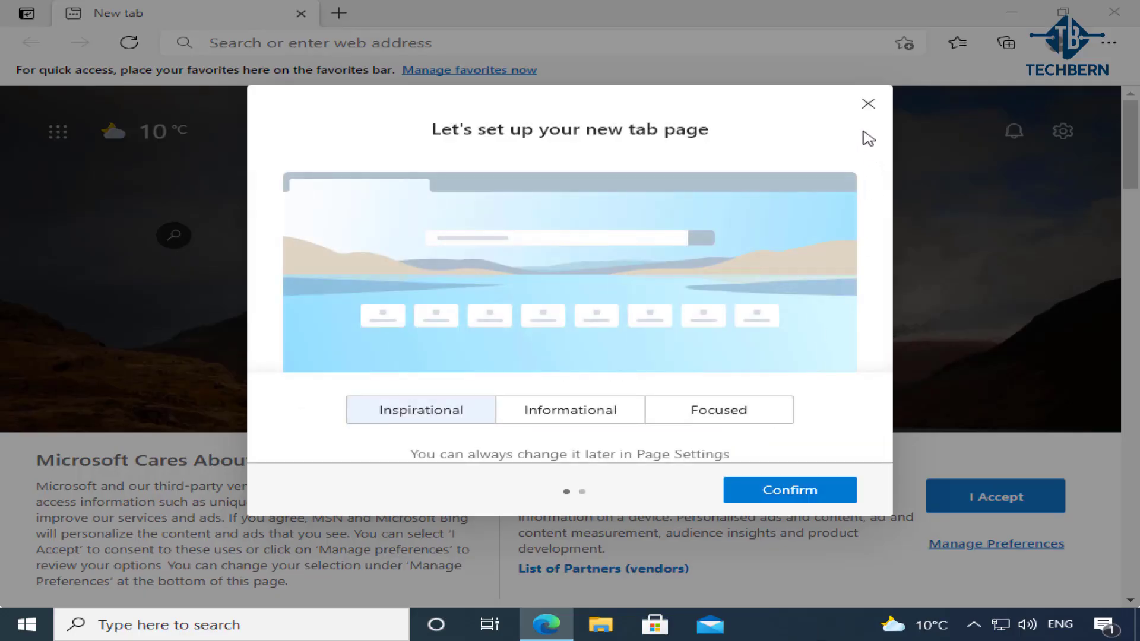
# Dismiss Edge's new tab setup, close Edge, and open the desktop Removed Apps report.
pyautogui.click(867, 104)
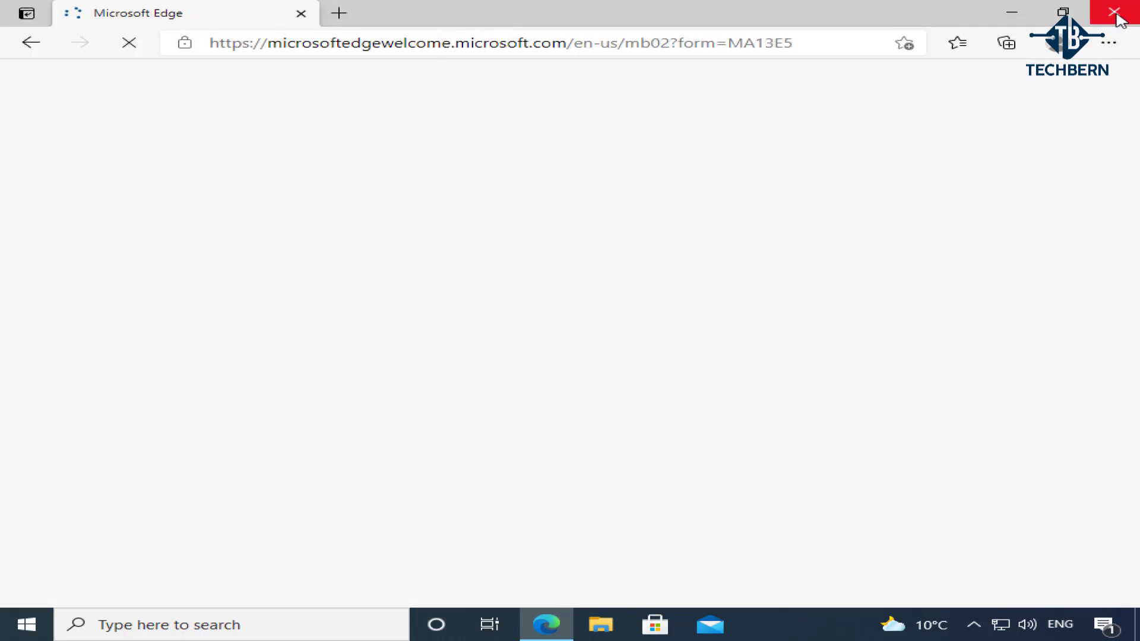
pyautogui.click(1115, 13)
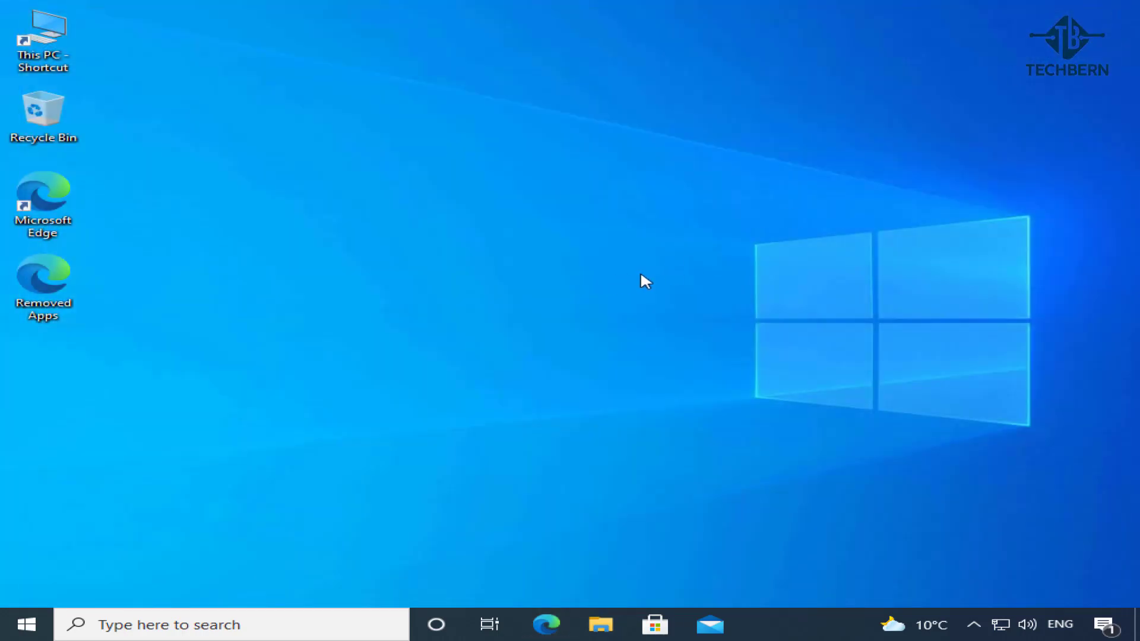
pyautogui.doubleClick(82, 295)
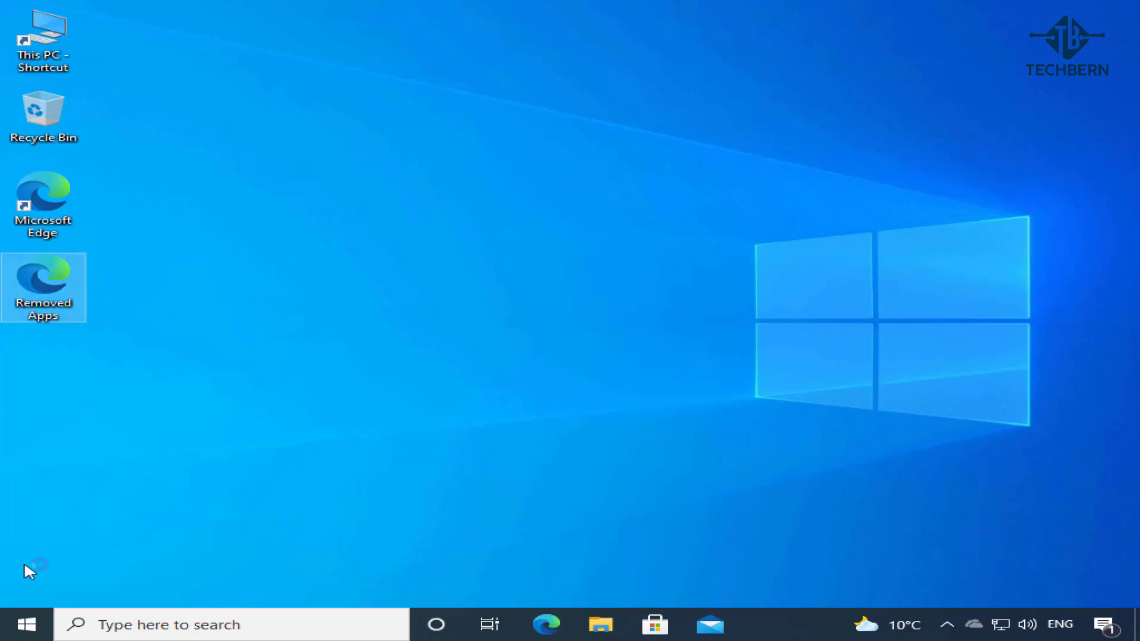